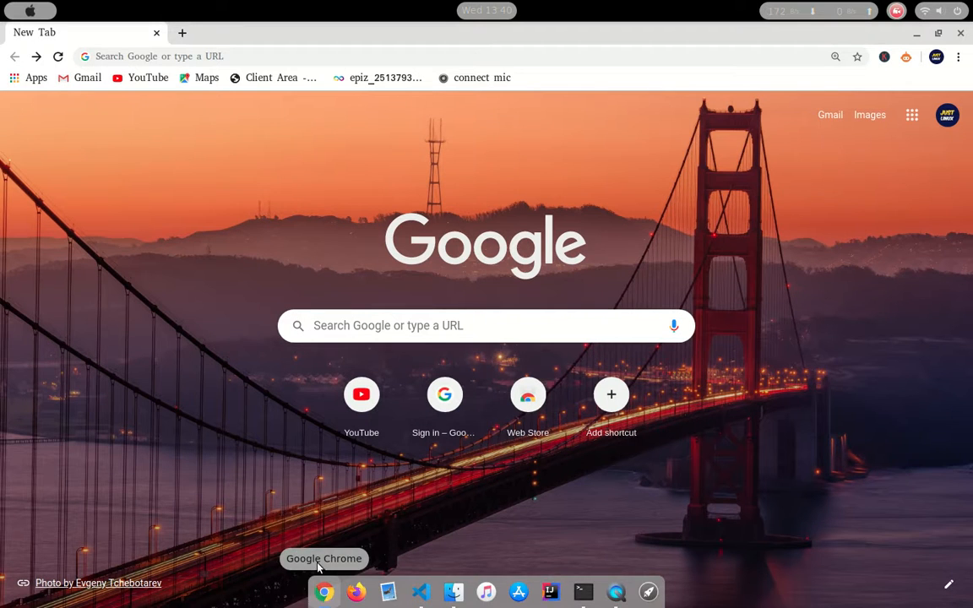
Search the web for "eclipse ide"
click(342, 328)
text(ecli)
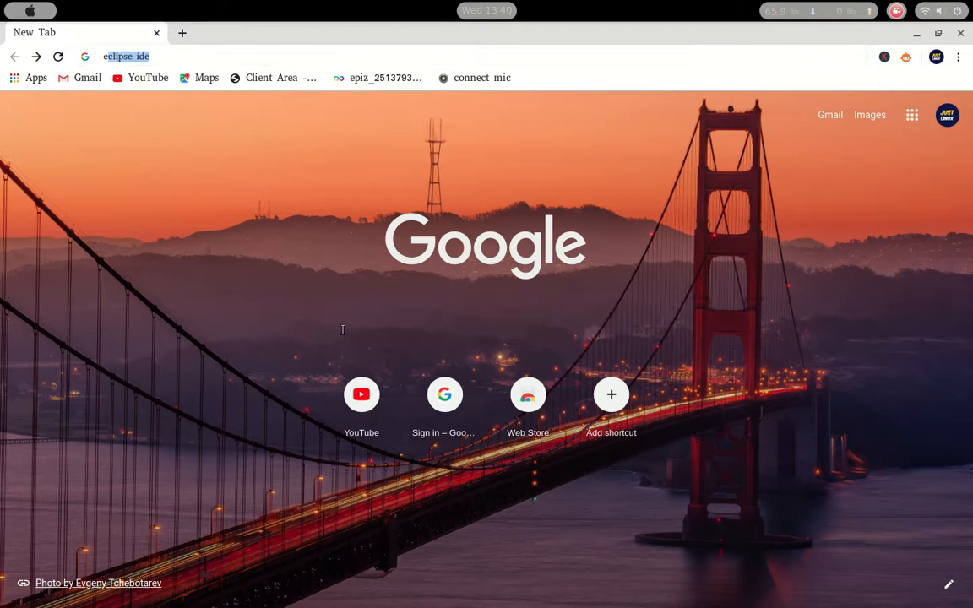
text(pse)
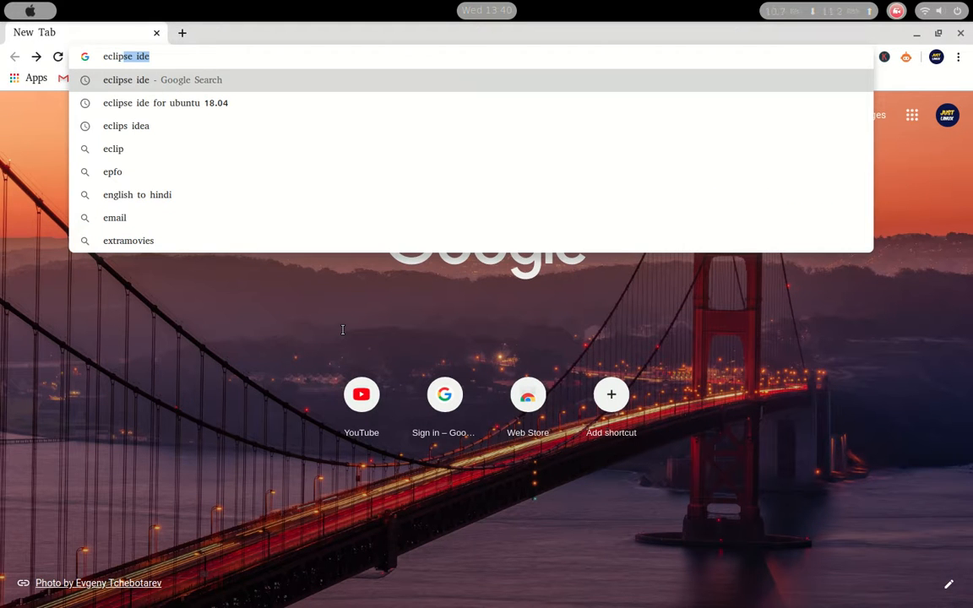
text( ide)
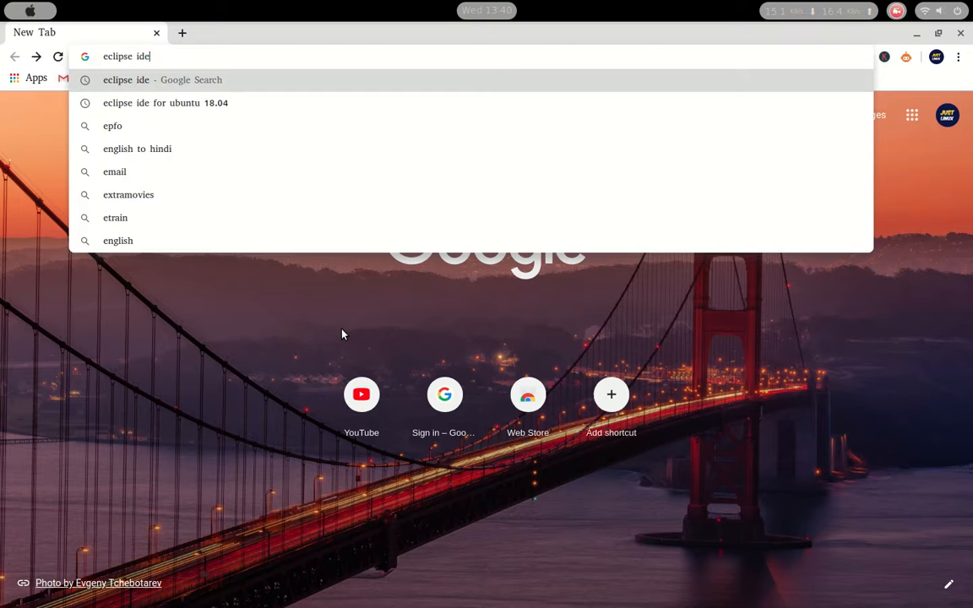
key(Return)
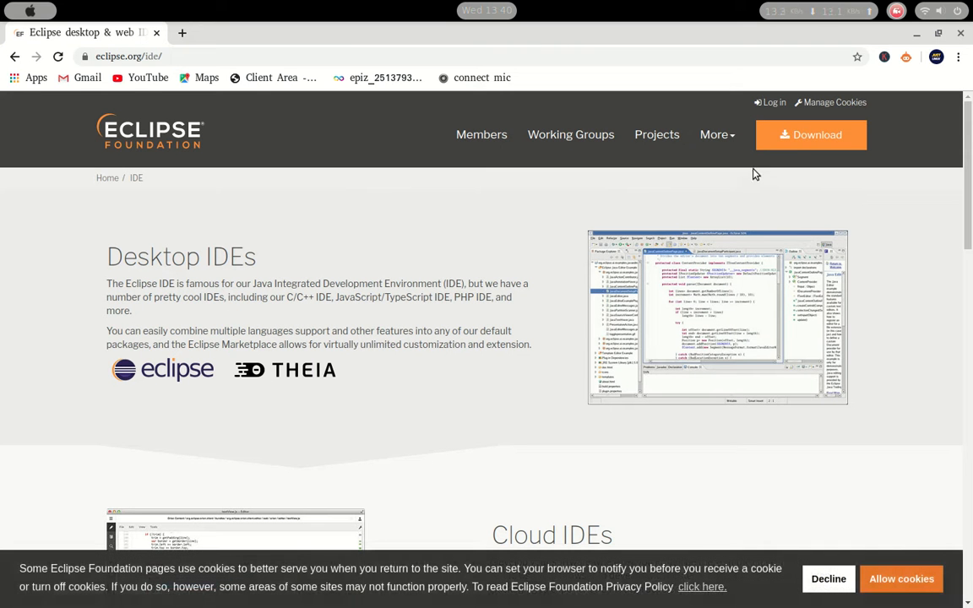
Download the 64-bit Eclipse IDE 2019-12 installer for Linux from the Eclipse Foundation downloads page
click(828, 142)
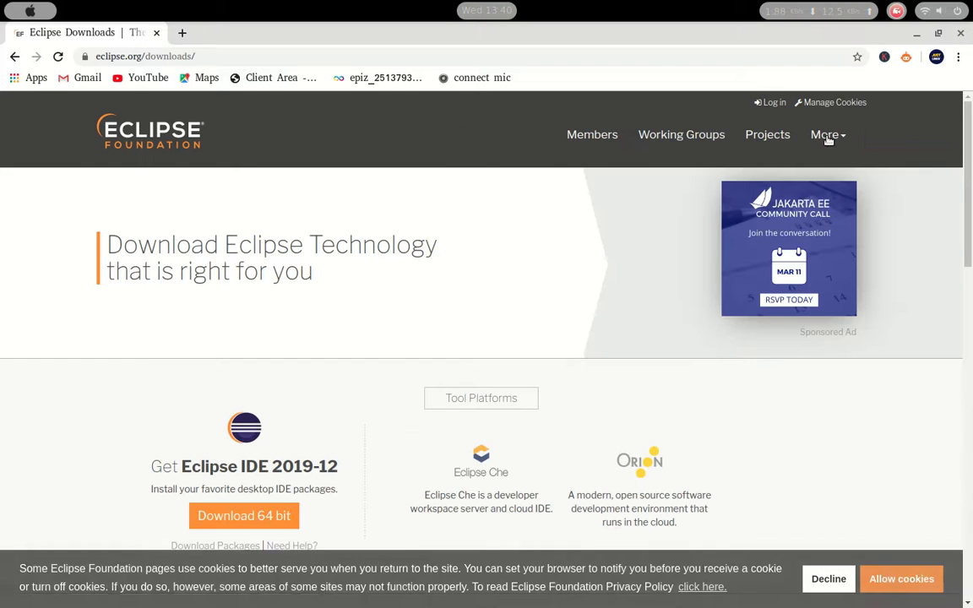
scroll(325, 467, down, 2)
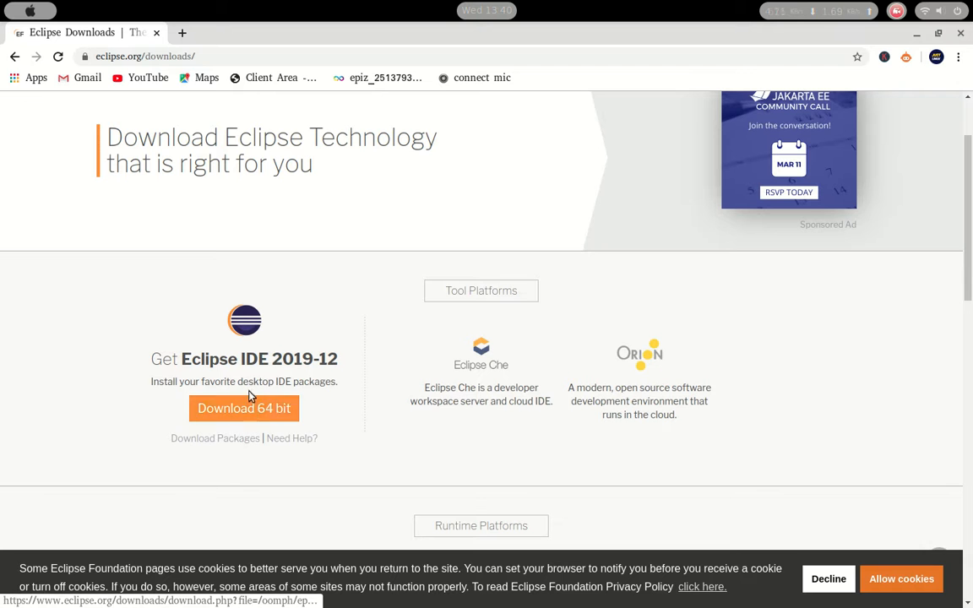
click(269, 418)
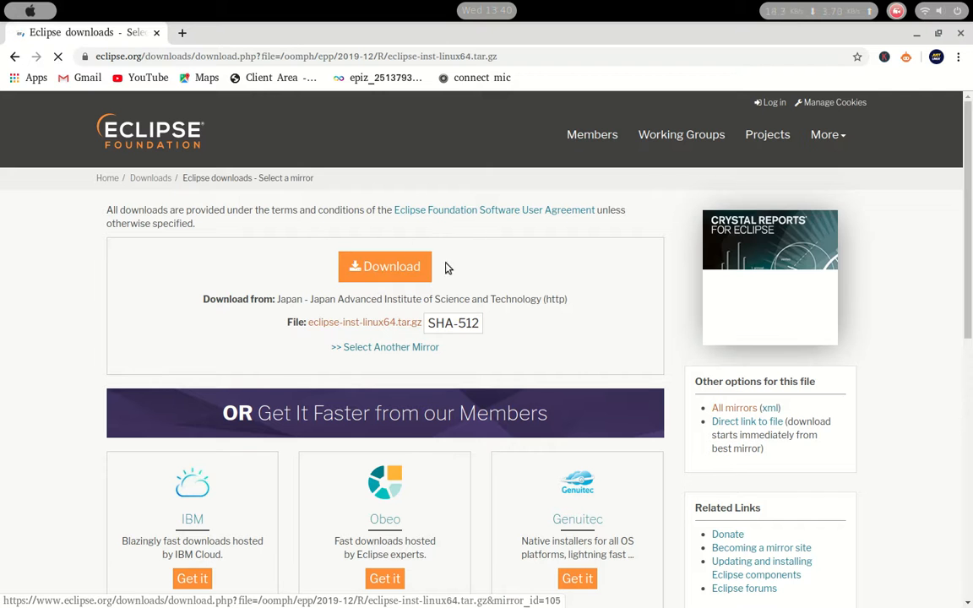
click(414, 267)
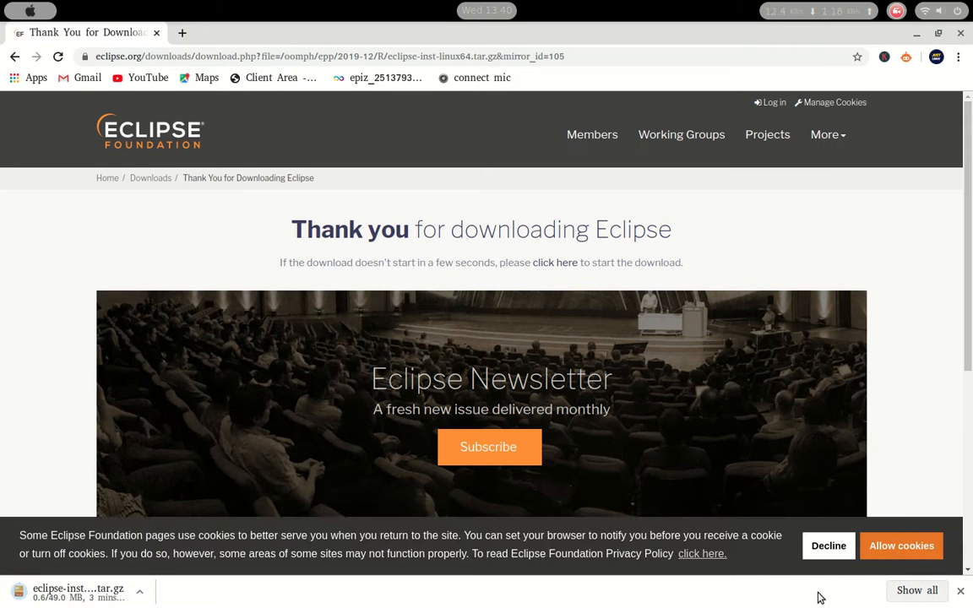
Show all browser downloads, pause the download of eclipse-inst-linux64 (1).tar.gz and enlarge the page to 150%
click(917, 591)
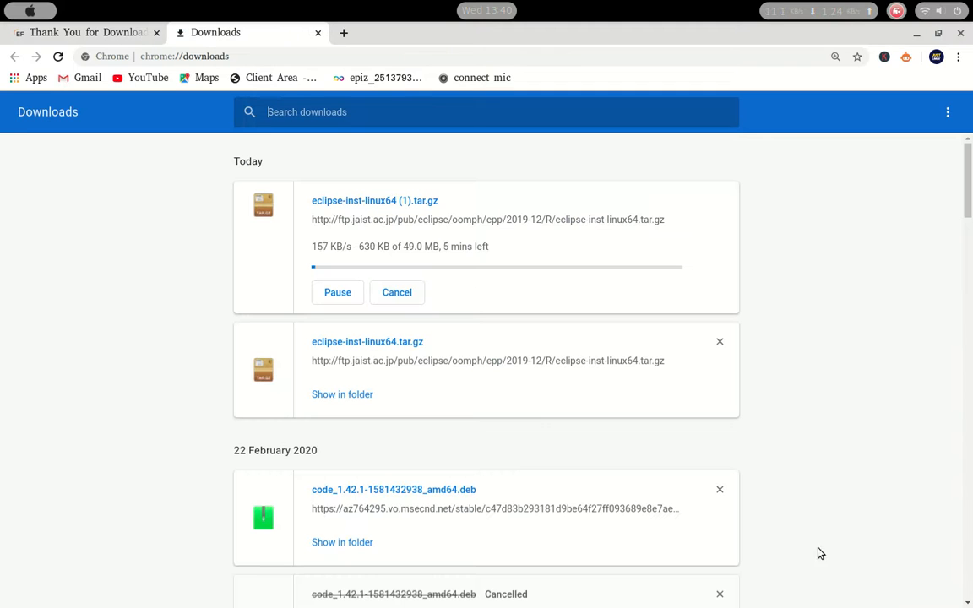
click(338, 296)
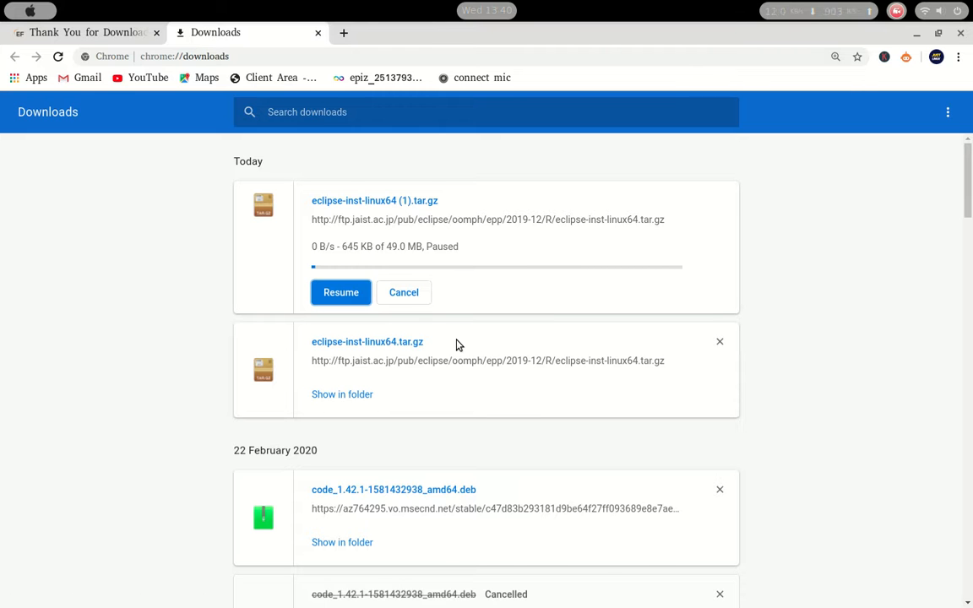
key(ctrl+plus)
key(ctrl+plus)
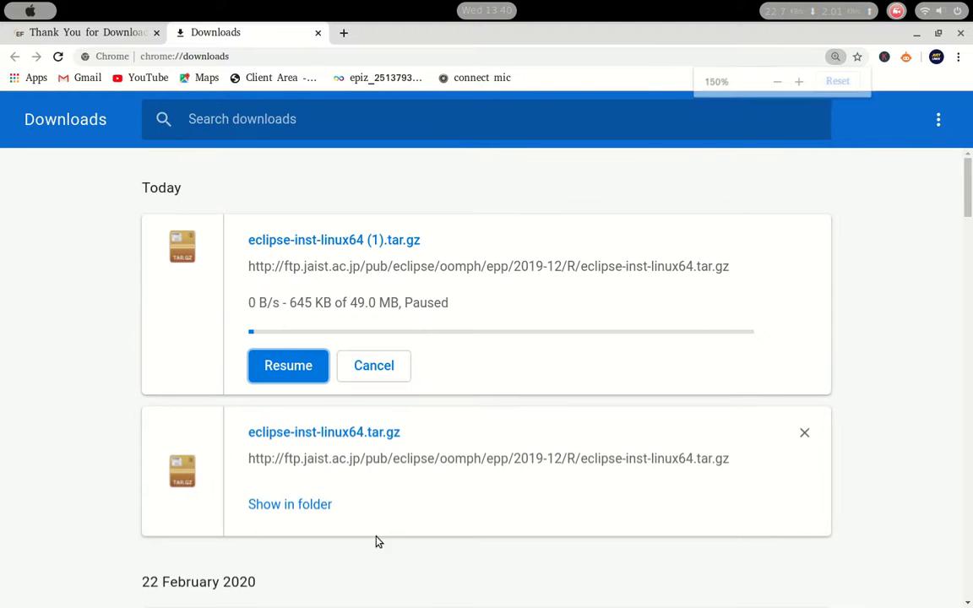
Switch to the hello notes in Visual Studio Code, undo the last edit and highlight the line "i have allready downloaded"
key(alt+Tab)
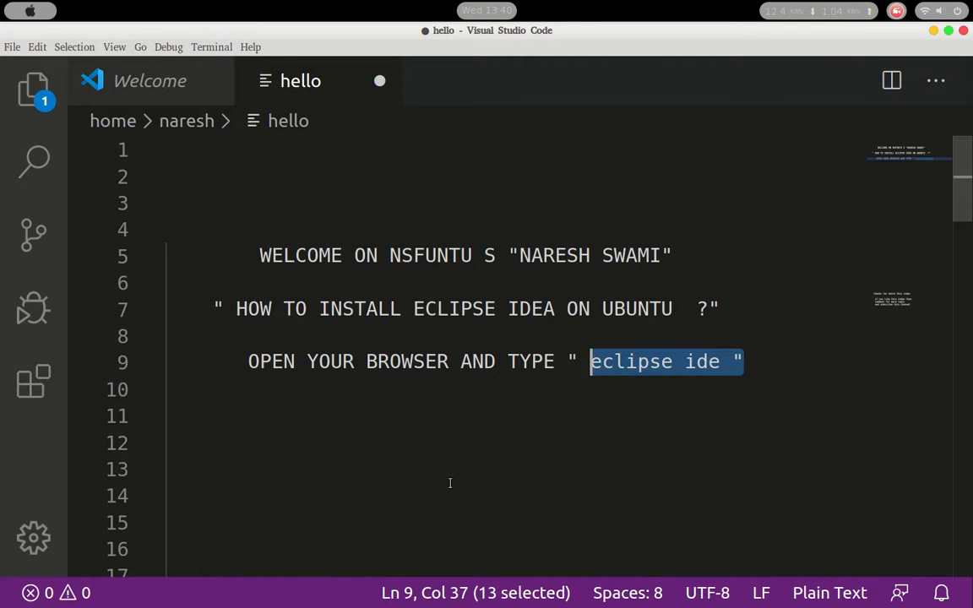
key(ctrl+z)
click(580, 445)
drag(579, 445, 237, 443)
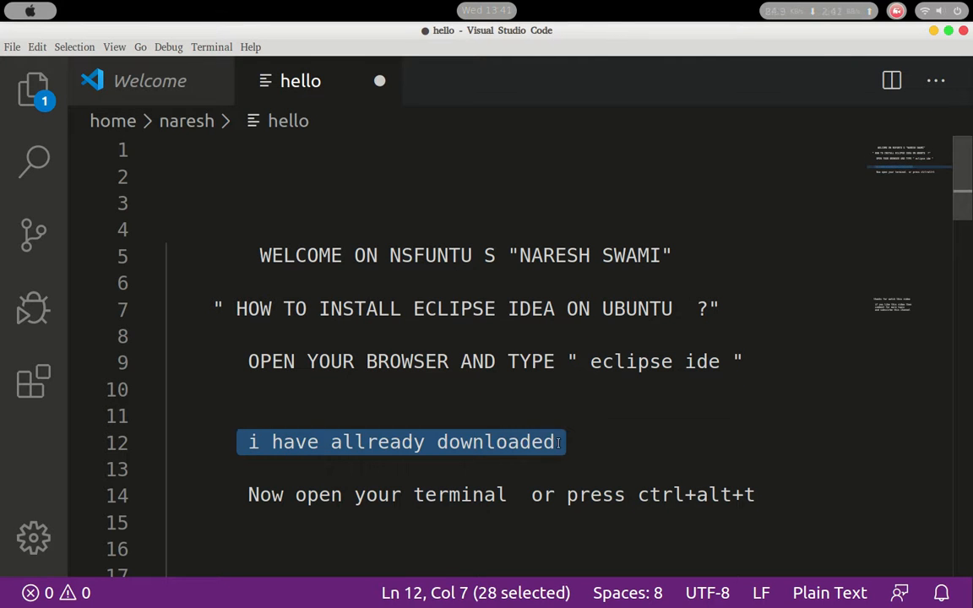
Highlight the note about opening the terminal and open a new terminal window
click(660, 471)
drag(295, 497, 721, 497)
click(798, 514)
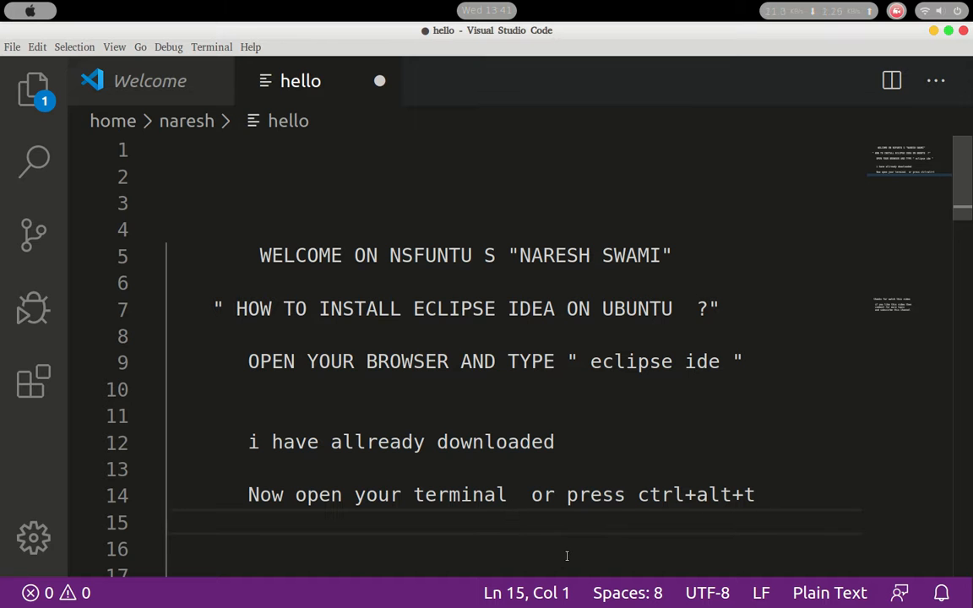
key(ctrl+alt+t)
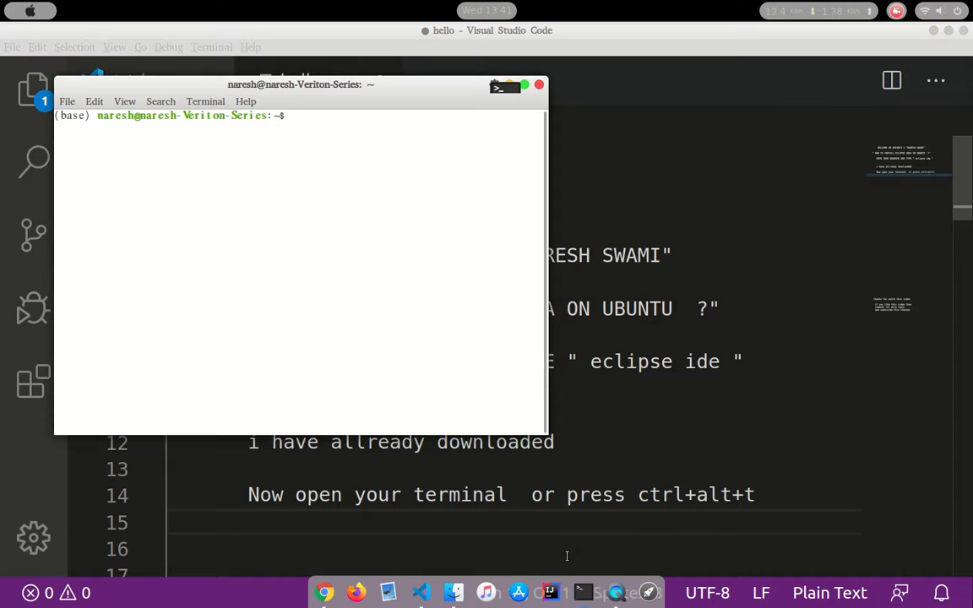
Add the line "and now go your downloaded location" below the terminal instruction in the hello notes, separated by a blank line
click(757, 495)
key(Return)
key(Return)
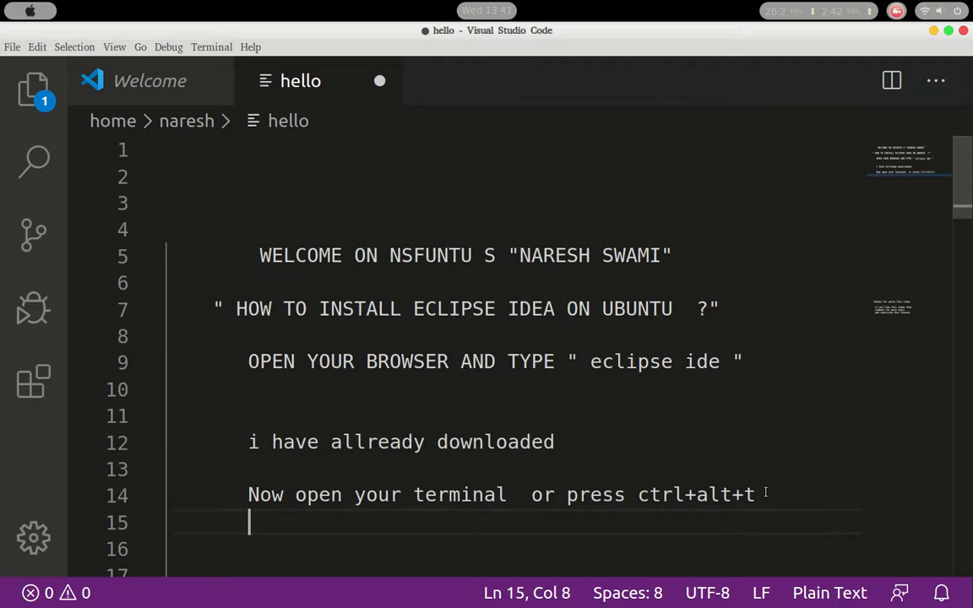
text(and now )
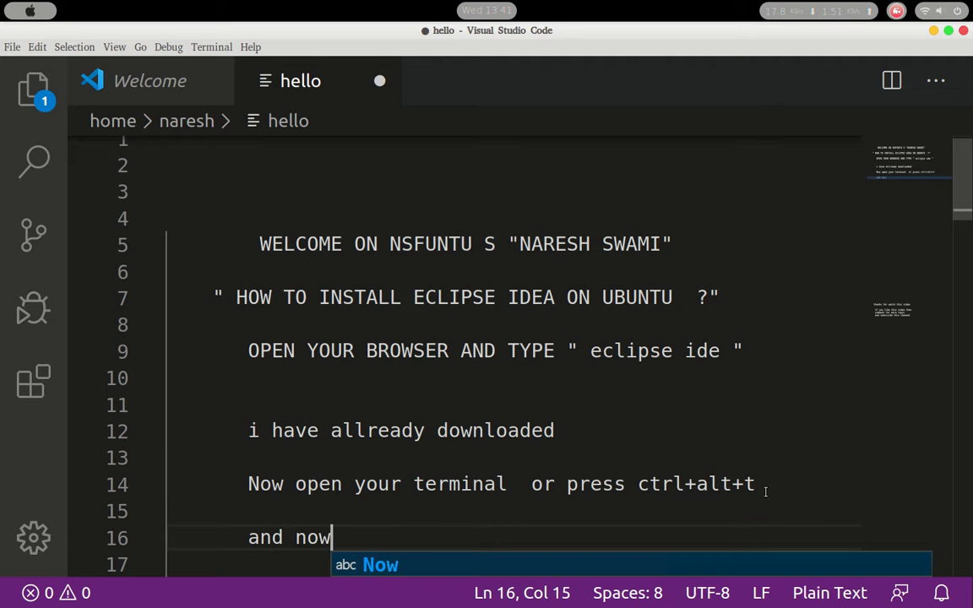
text(c)
key(BackSpace)
text(go your )
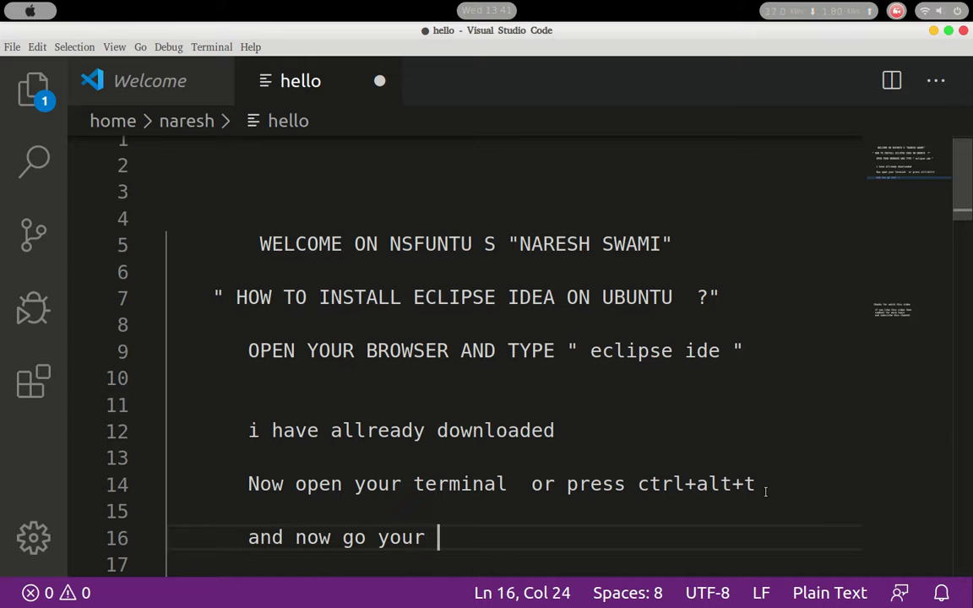
text(dow)
key(Tab)
text(location)
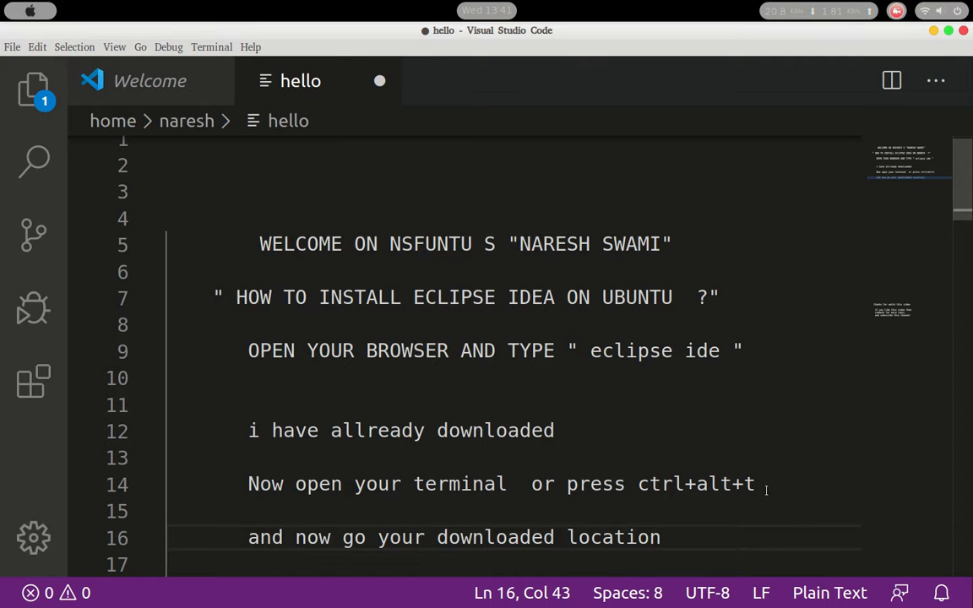
scroll(765, 495, down, 5)
scroll(659, 281, up, 1)
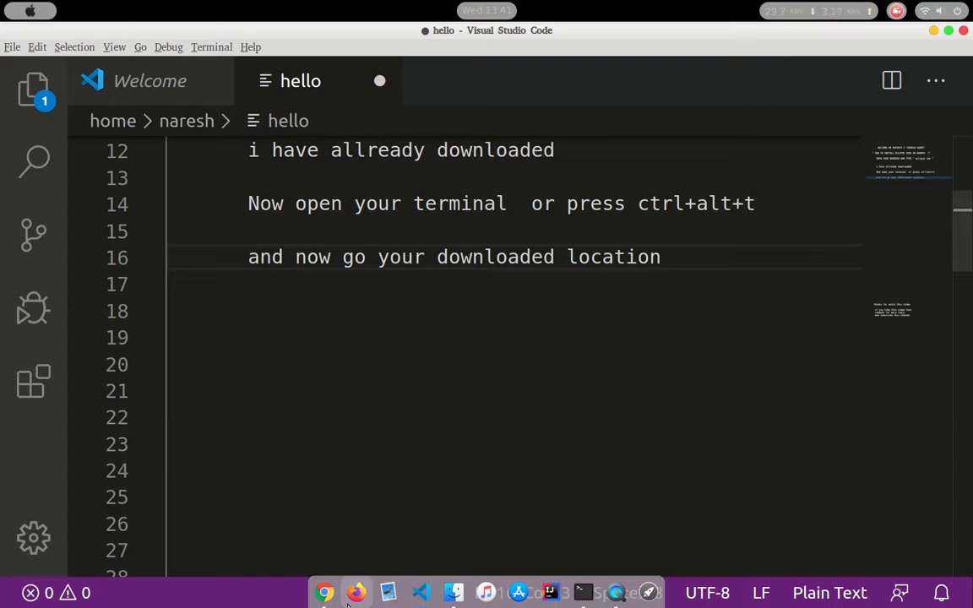
Switch to Chrome and show the completed eclipse-inst-linux64.tar.gz download in its folder in the file manager
click(323, 591)
scroll(334, 473, down, 1)
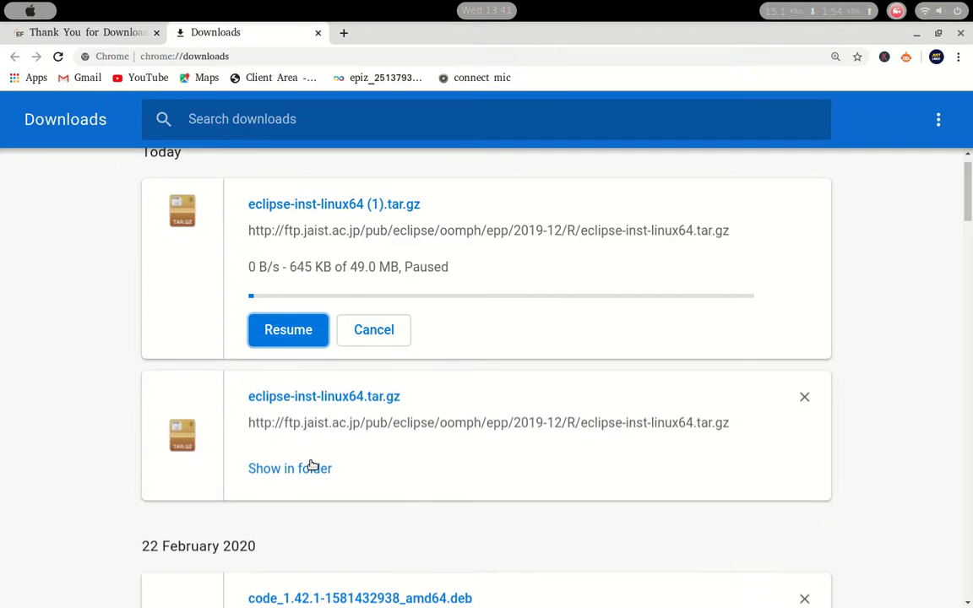
click(309, 474)
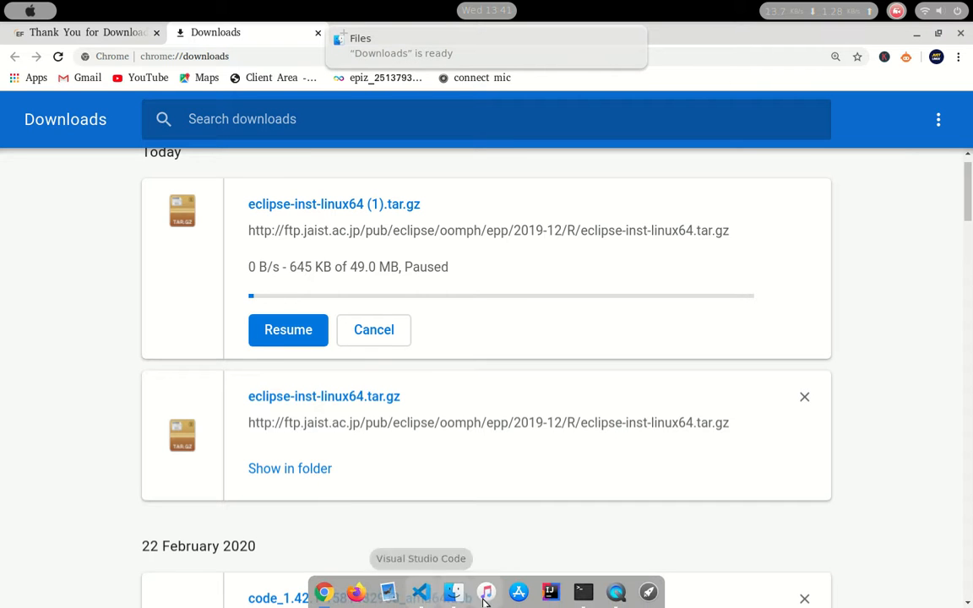
click(456, 593)
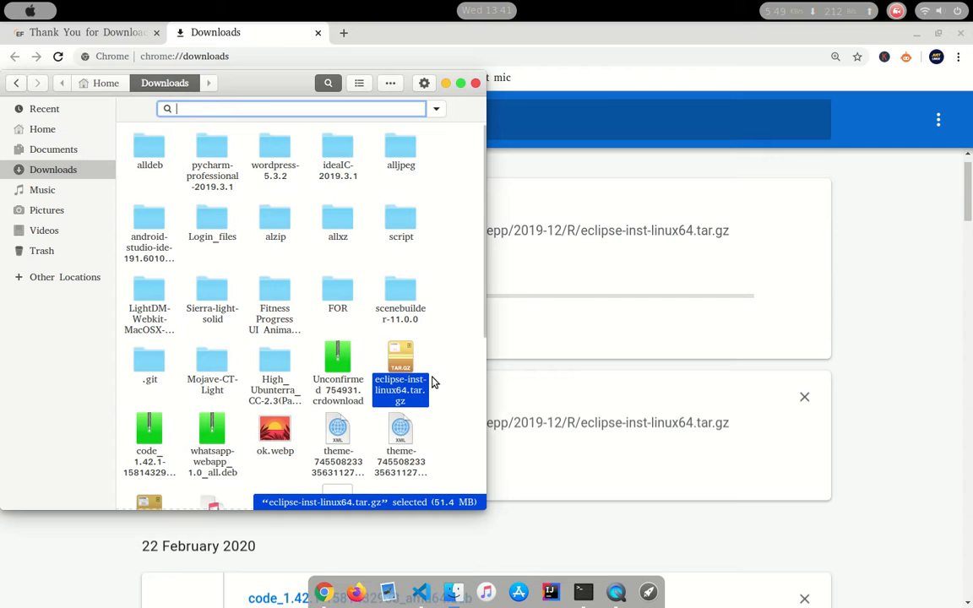
Maximize the file manager window and extract eclipse-inst-linux64.tar.gz into the Downloads folder
click(461, 84)
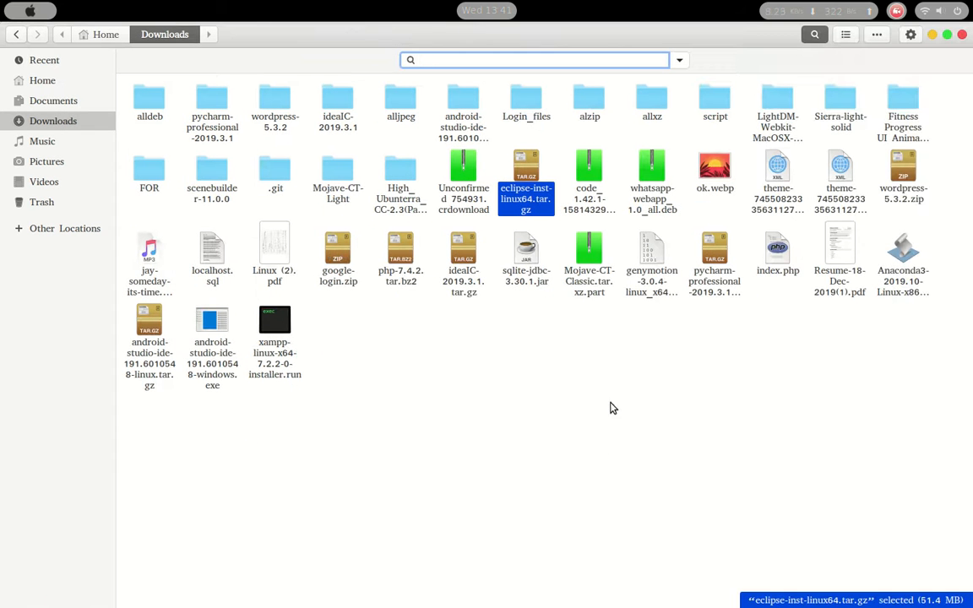
right_click(531, 173)
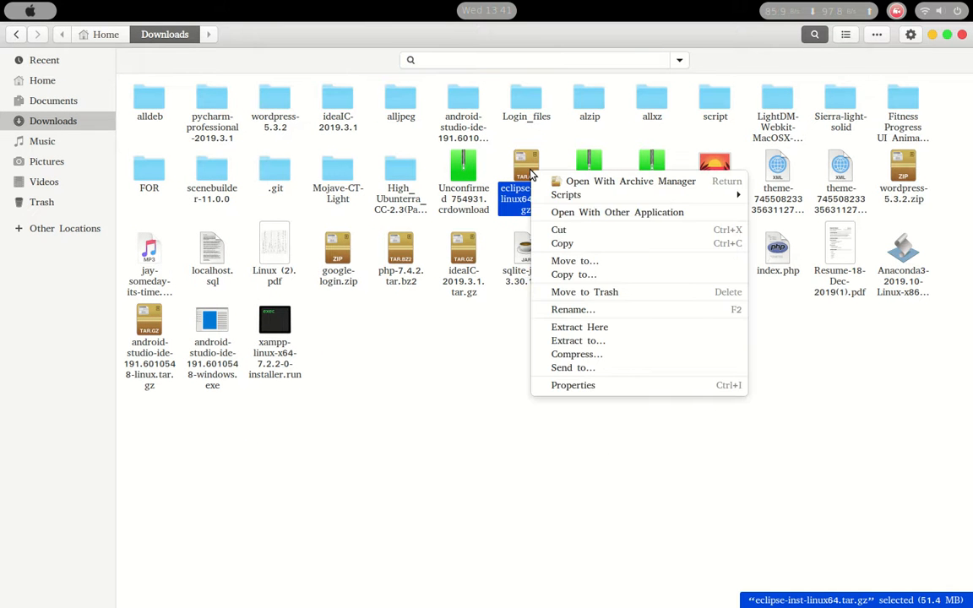
click(590, 329)
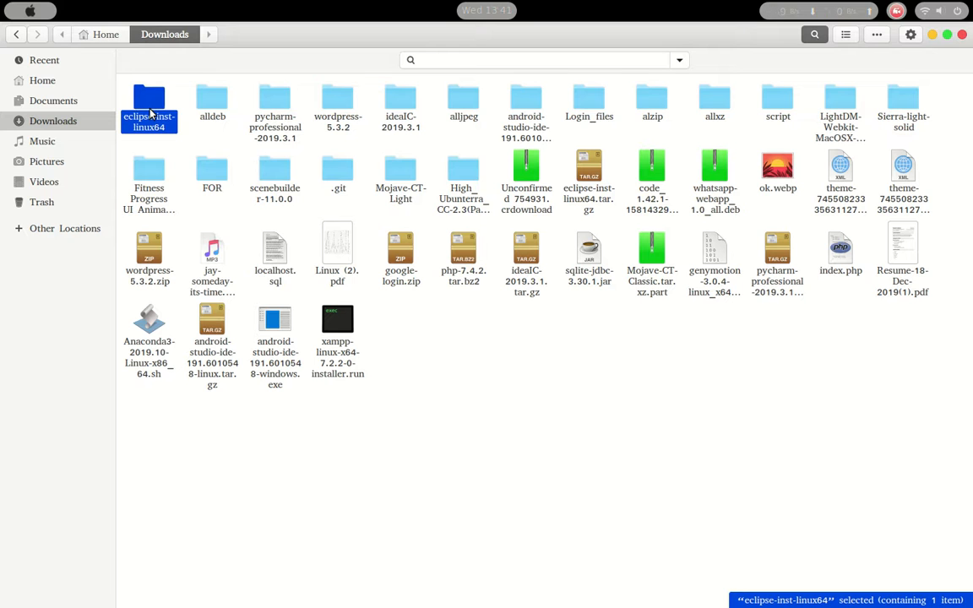
Open the eclipse-installer folder inside the extracted eclipse-inst-linux64 folder and restore the file manager window to its smaller size
double_click(149, 105)
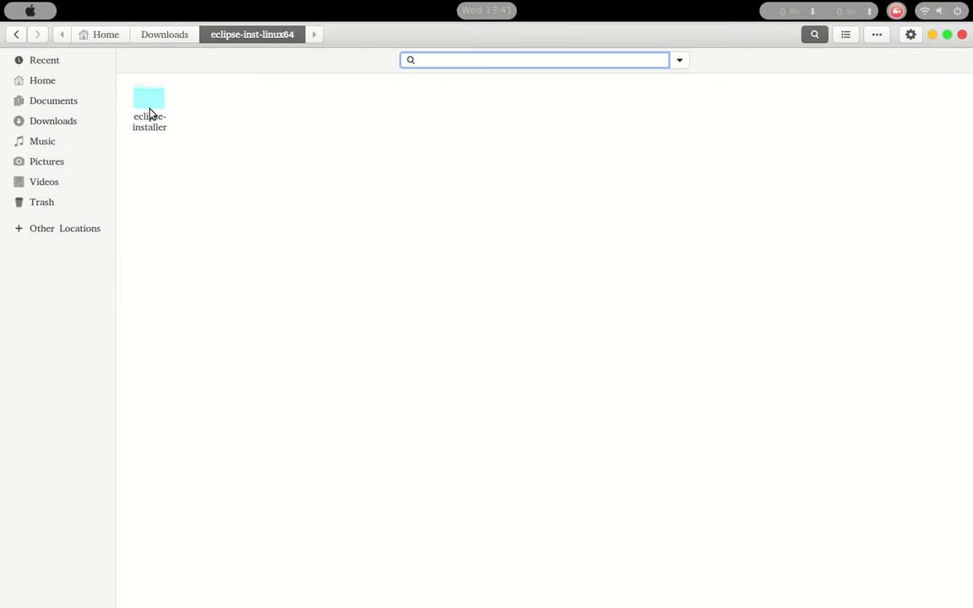
click(150, 114)
double_click(150, 114)
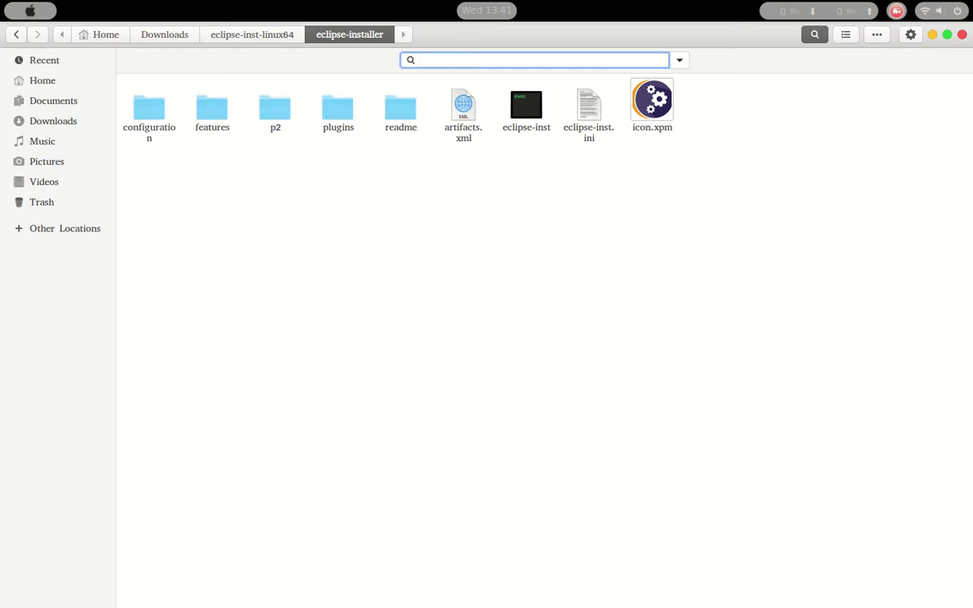
click(946, 38)
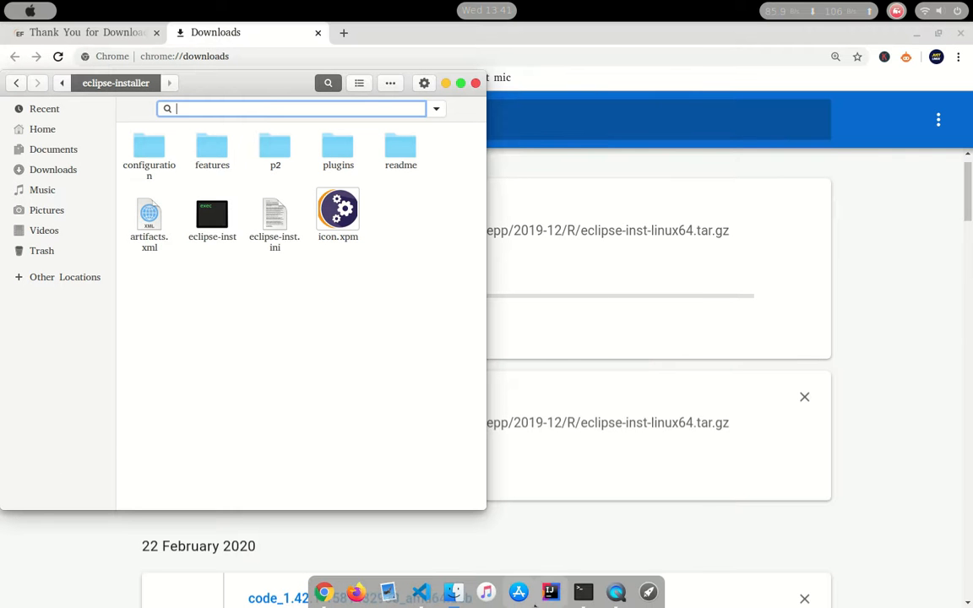
Bring up the terminal, insert the full path of the eclipse-inst executable at the prompt and run it
click(580, 597)
drag(404, 87, 513, 292)
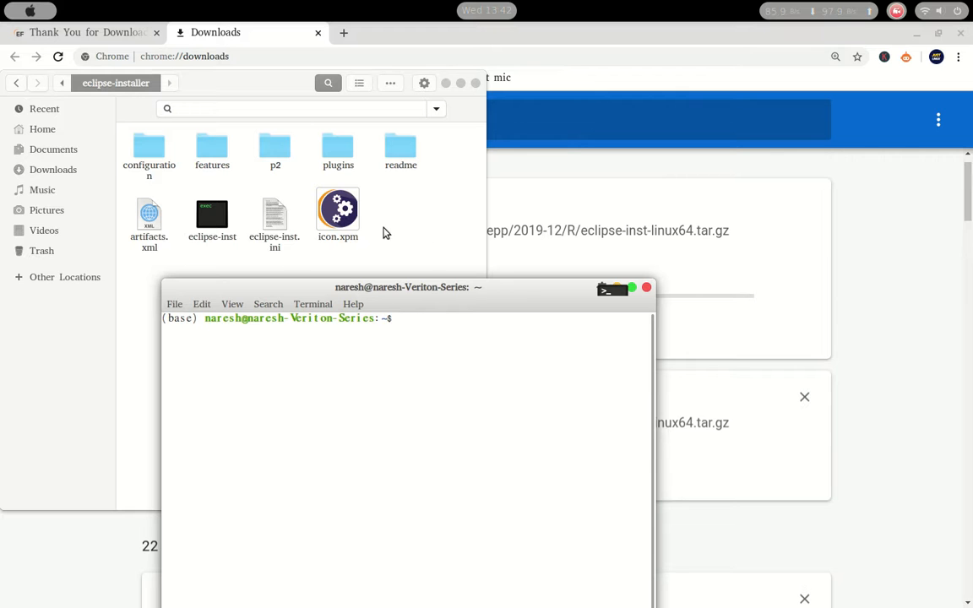
drag(216, 221, 539, 370)
drag(545, 289, 571, 235)
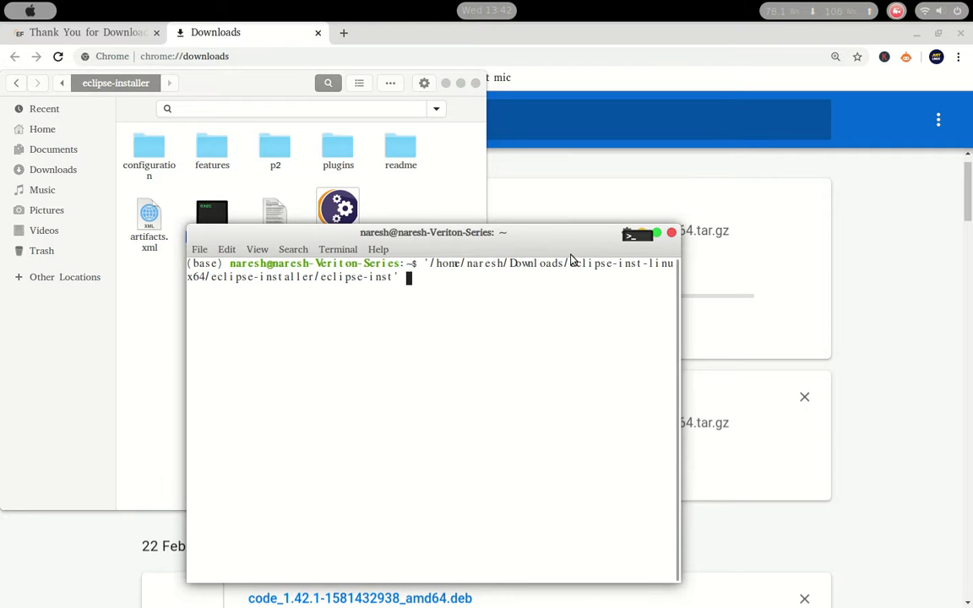
click(658, 233)
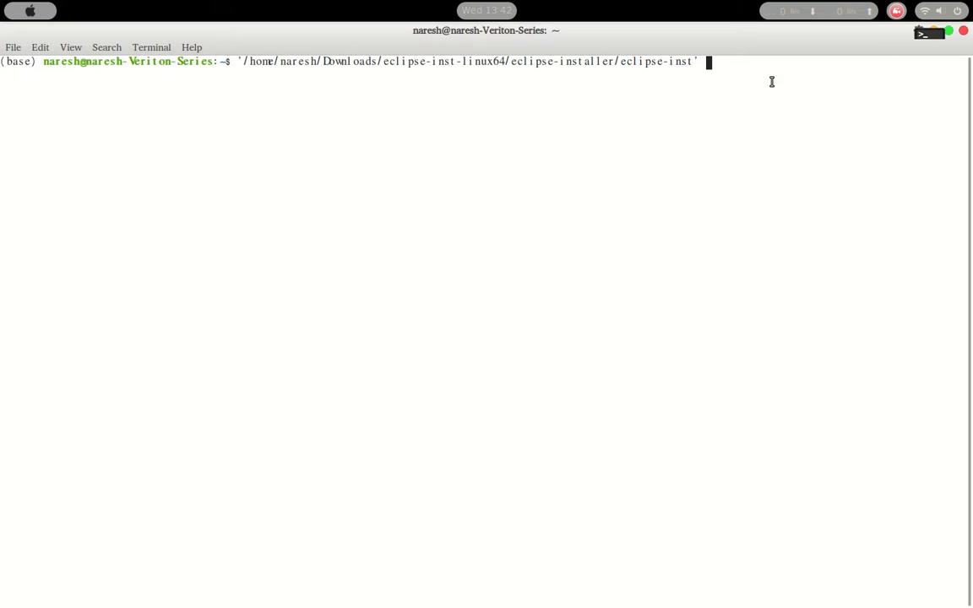
click(948, 31)
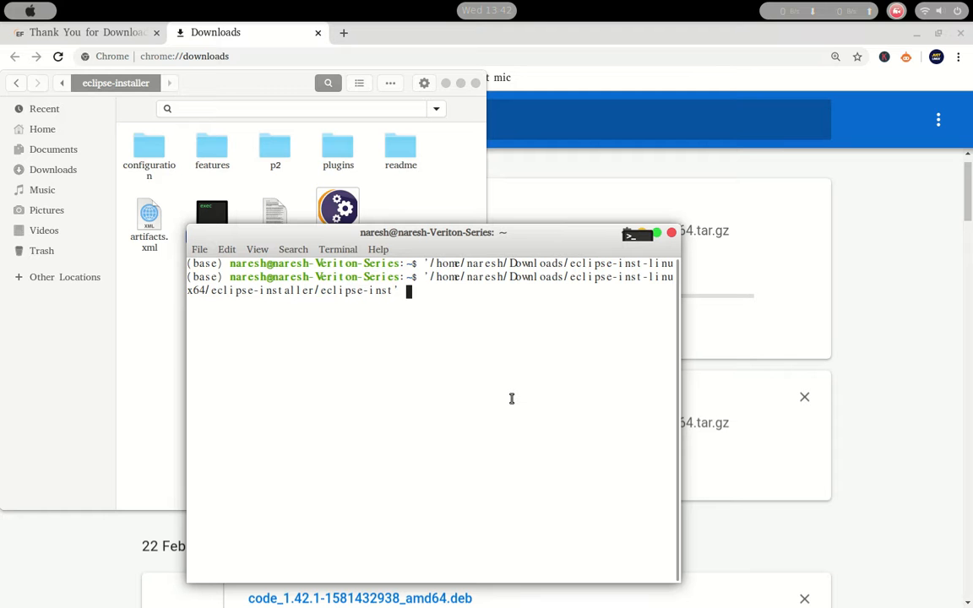
key(Return)
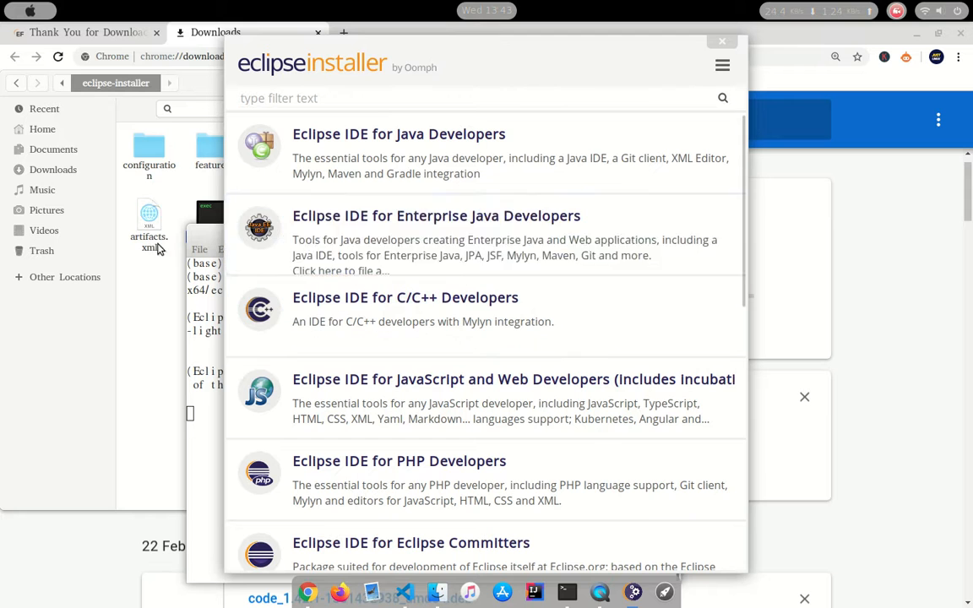
Switch to Visual Studio Code, add the line "this for java devlopers" below the download location note in the hello file, and highlight it
click(406, 593)
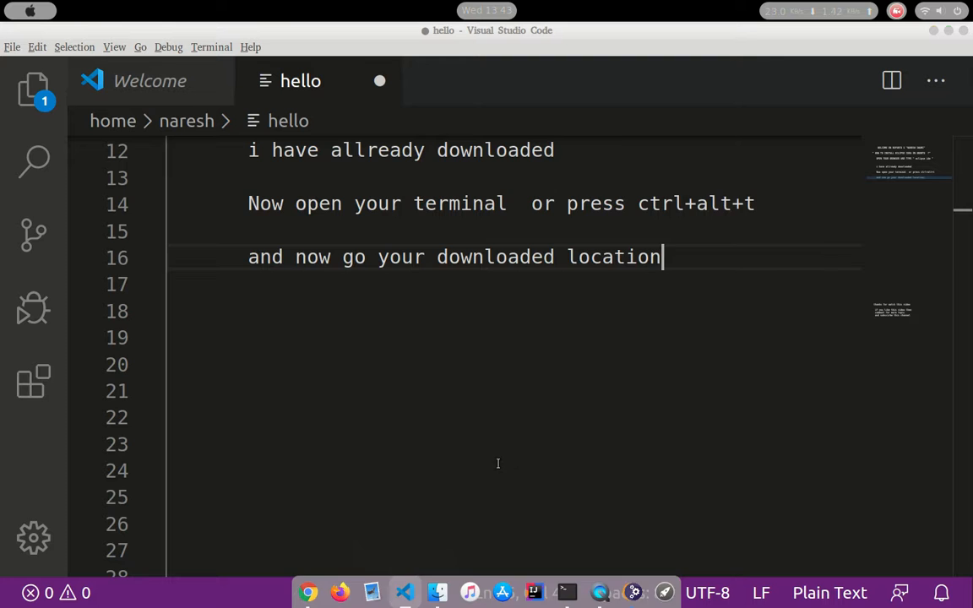
scroll(502, 440, down, 1)
key(Return)
key(Return)
key(Return)
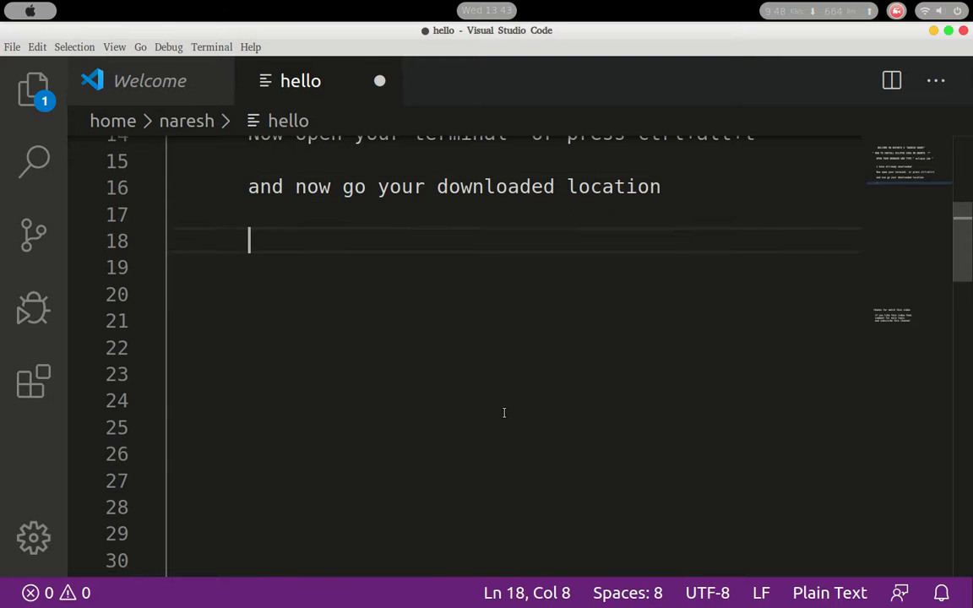
text(this f)
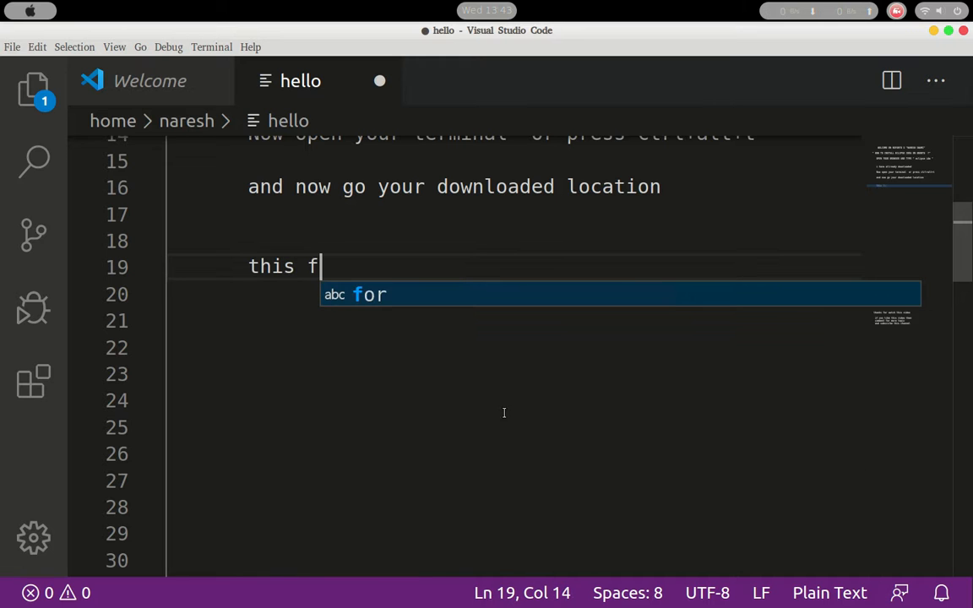
text(or java )
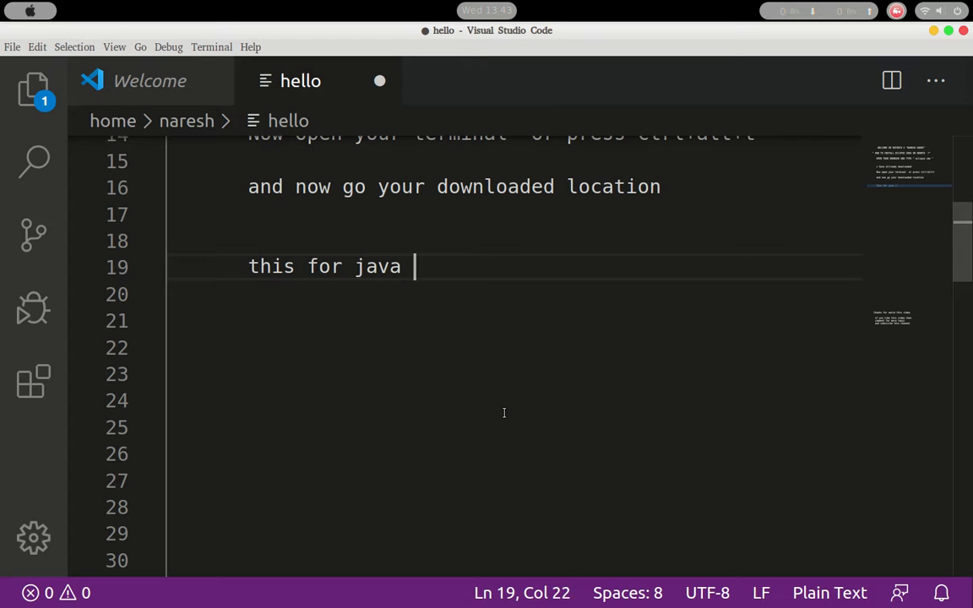
text(devlopers)
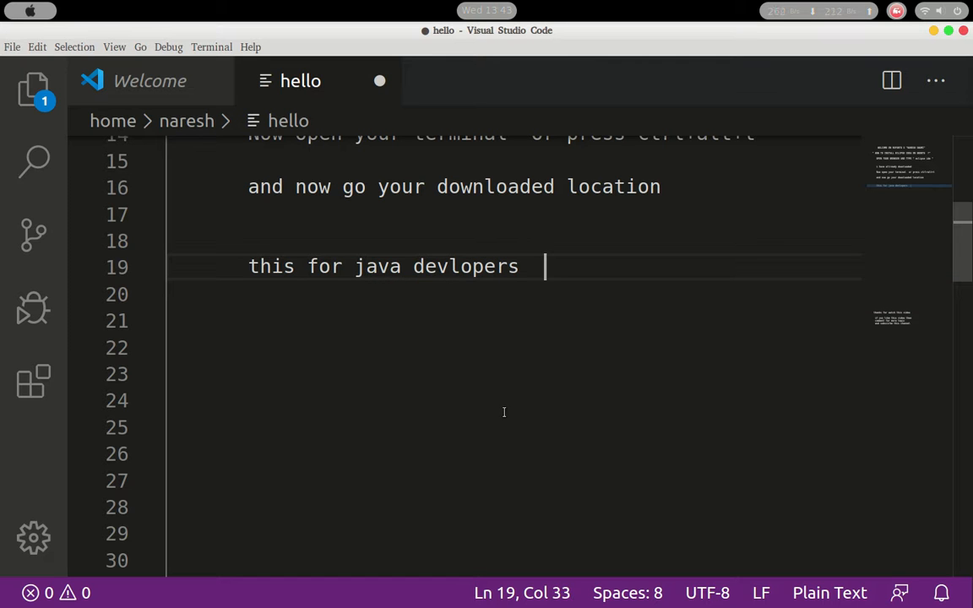
drag(531, 267, 237, 267)
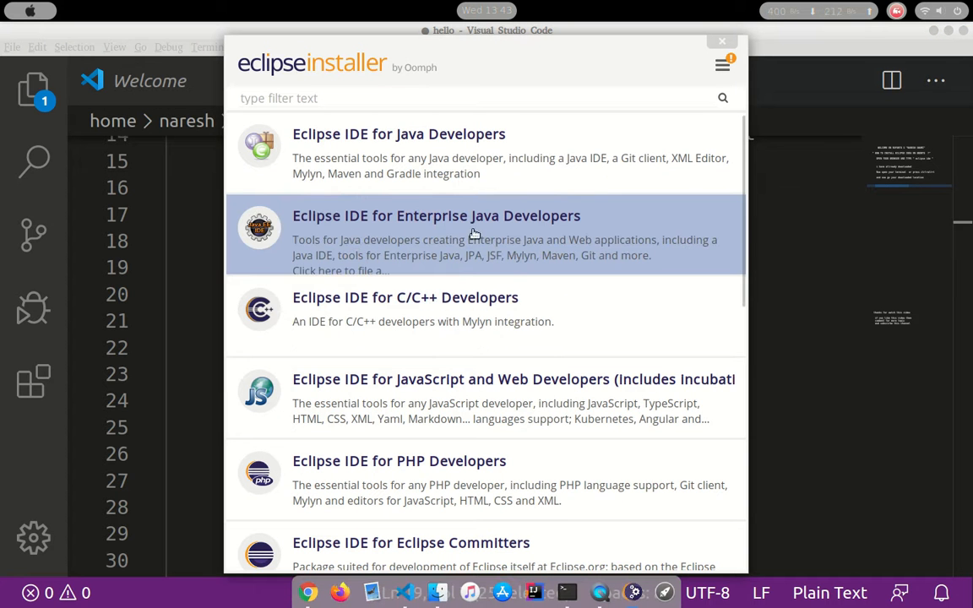
Start installing Eclipse IDE for Enterprise Java Developers with the default Java VM and folder, accepting the Eclipse Foundation Software User Agreement
click(300, 232)
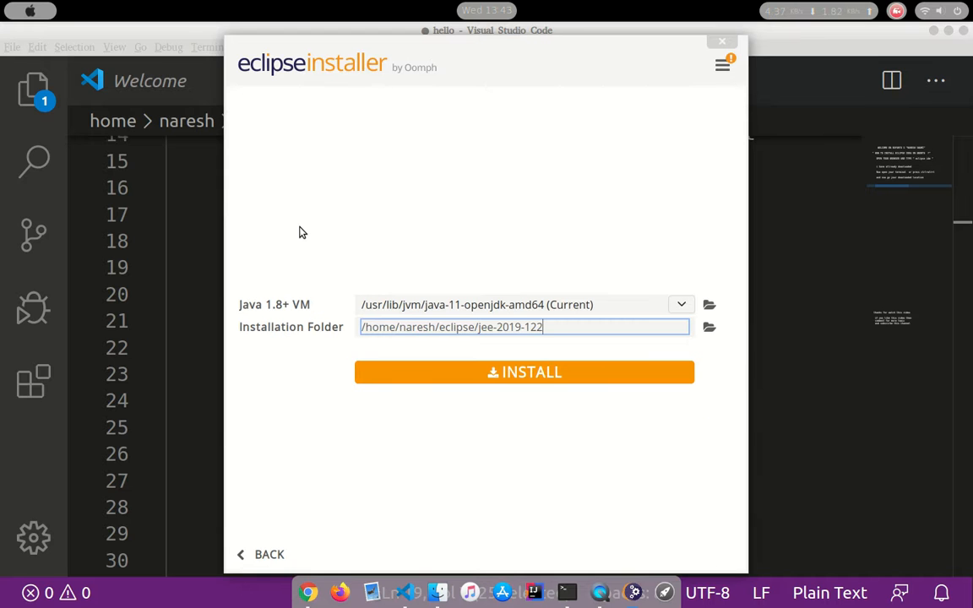
click(521, 376)
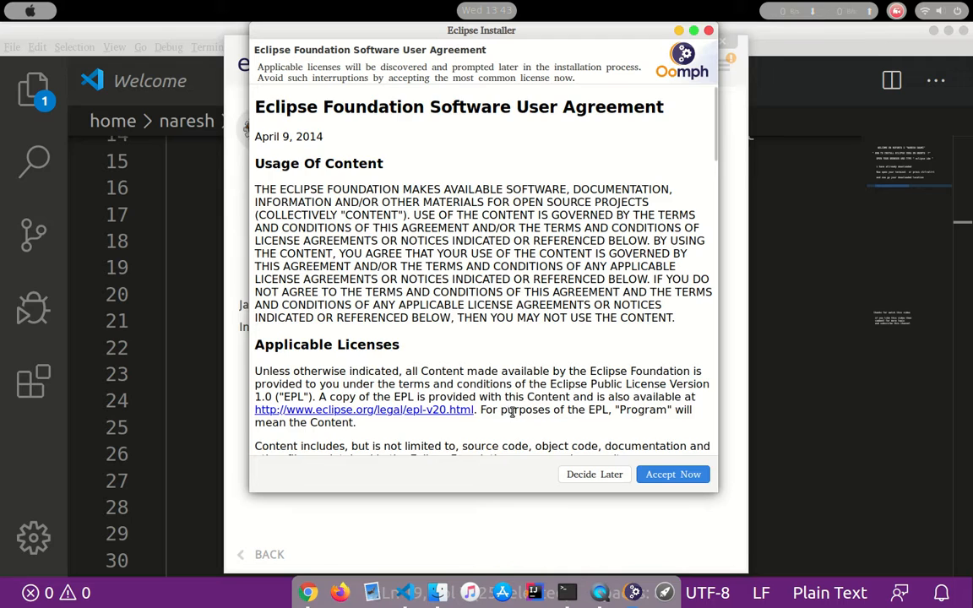
scroll(513, 411, down, 7)
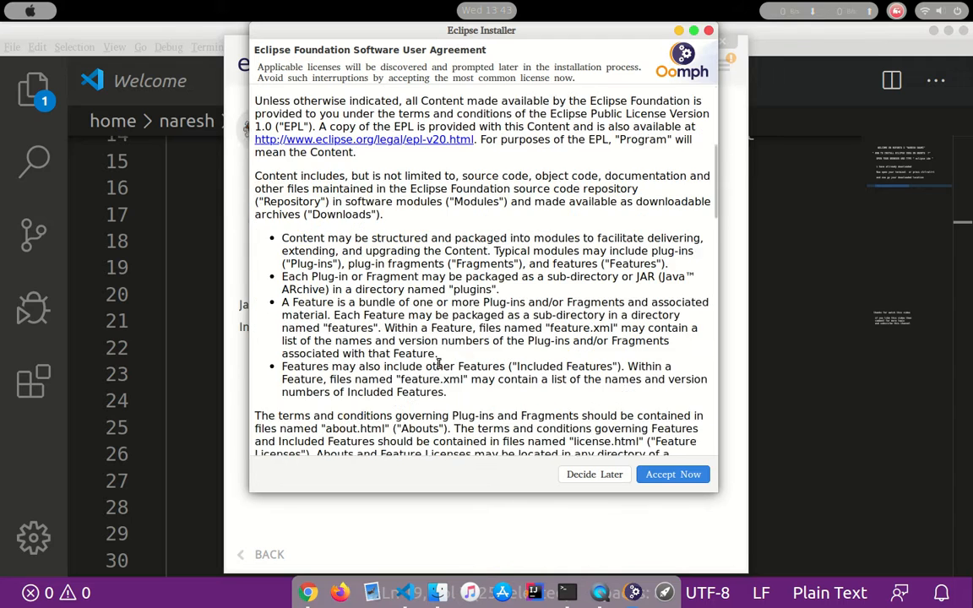
scroll(439, 363, down, 2)
click(673, 475)
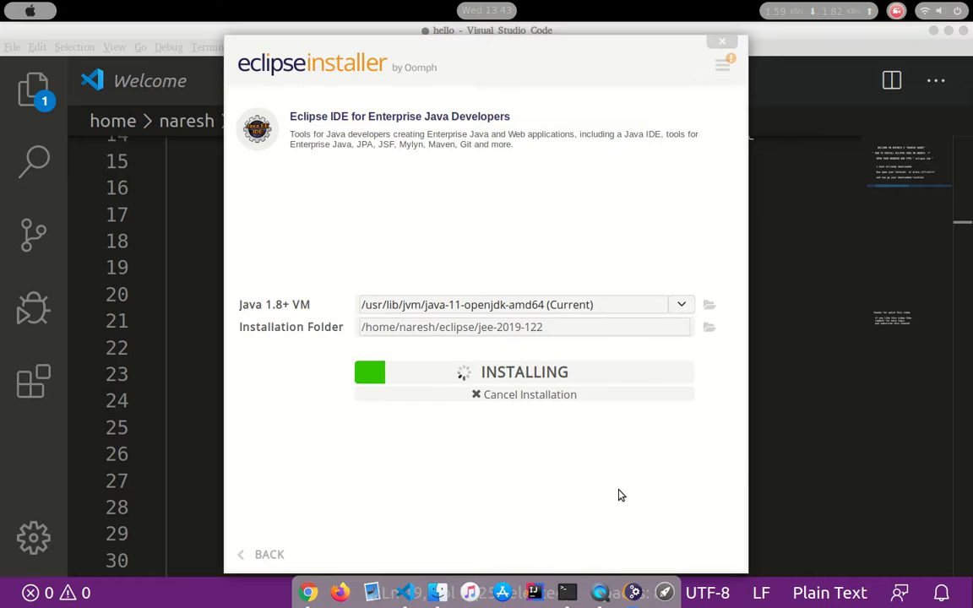
Switch to Visual Studio Code, write "this will take time" on line 24 of the hello file, and highlight it
click(405, 592)
click(445, 402)
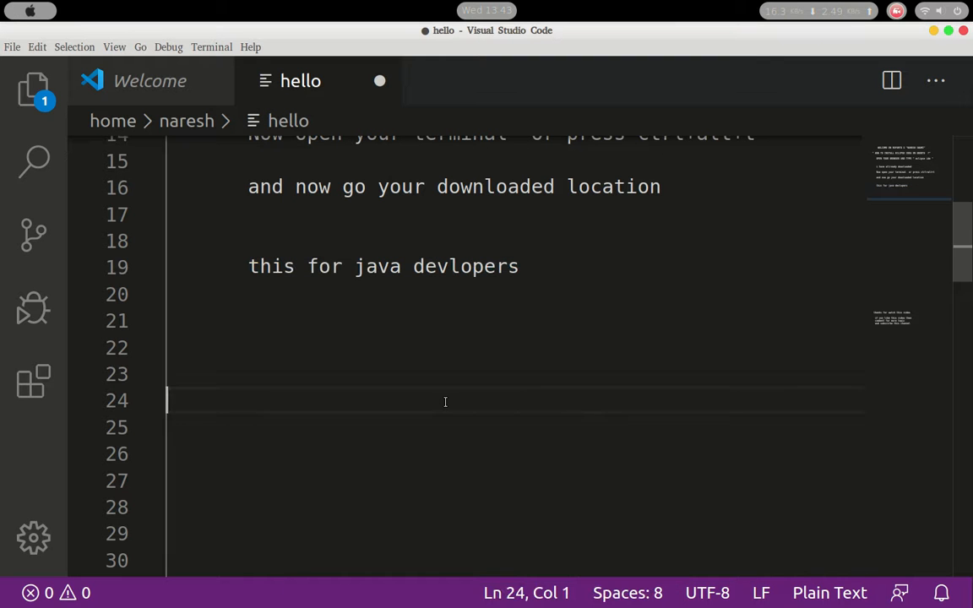
text(th)
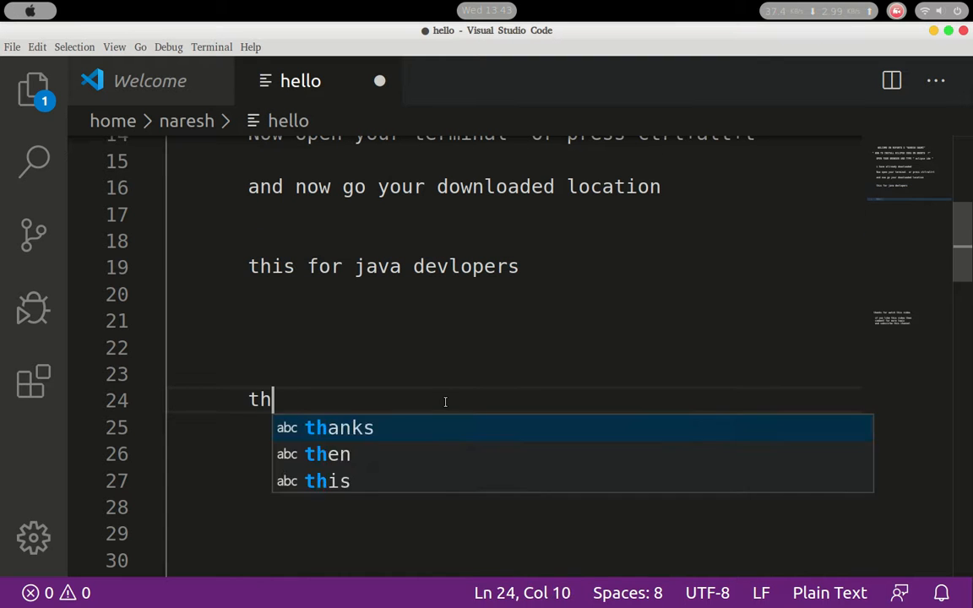
text(is will )
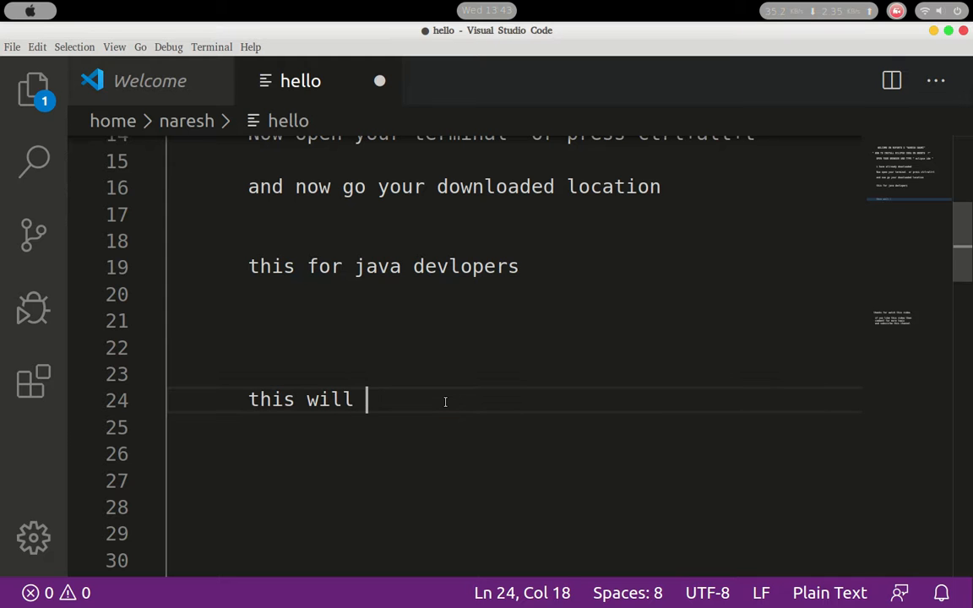
text(take ti)
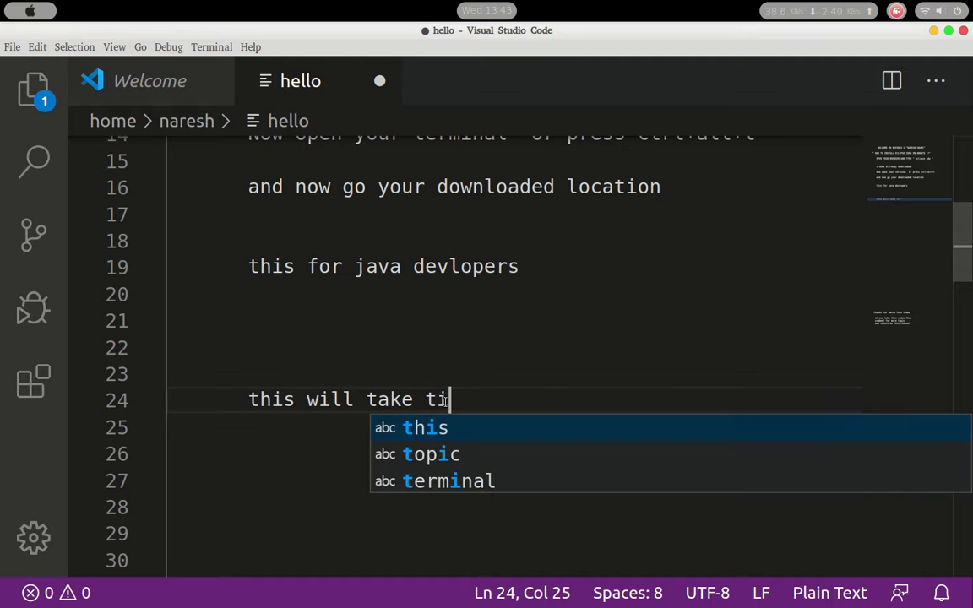
text(me)
drag(495, 409, 248, 400)
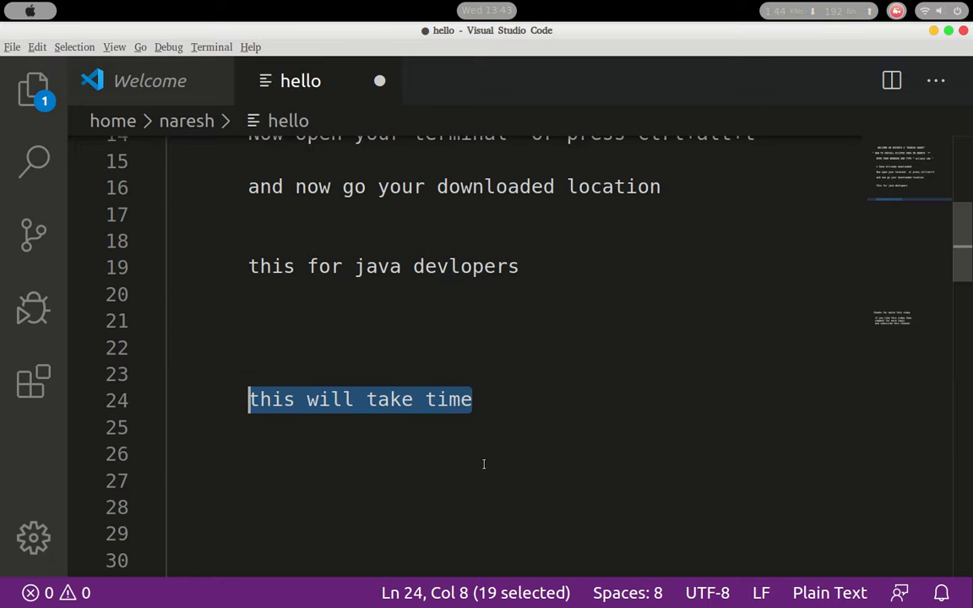
Return to the Eclipse installer and accept the listed licenses in the Oomph License Confirmation
key(alt+Tab)
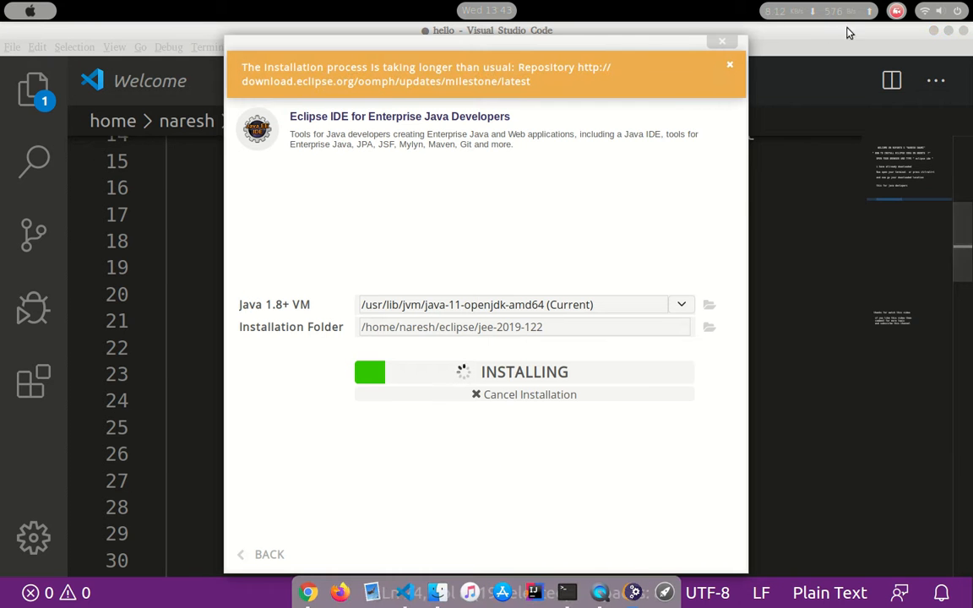
click(899, 12)
click(889, 63)
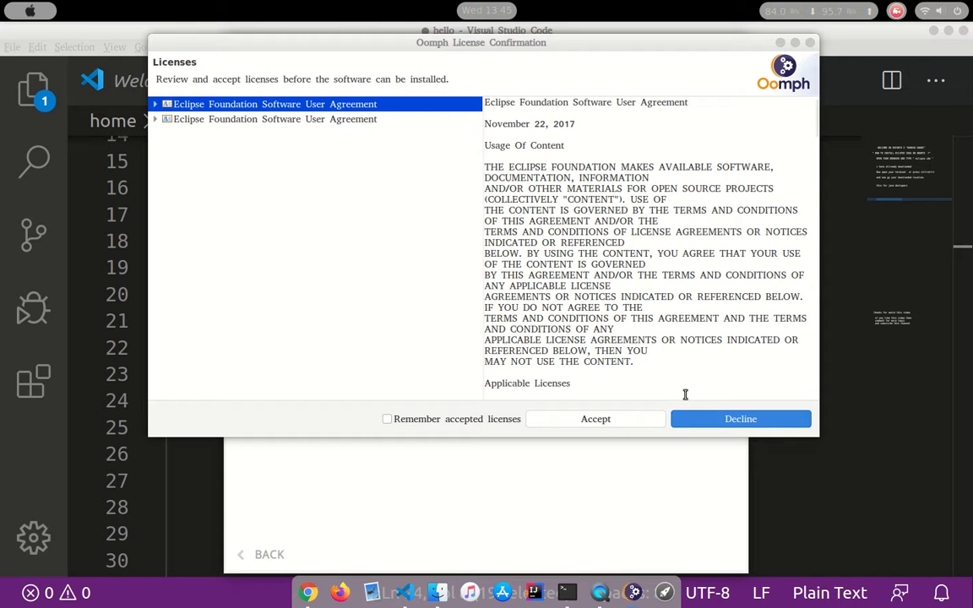
click(613, 425)
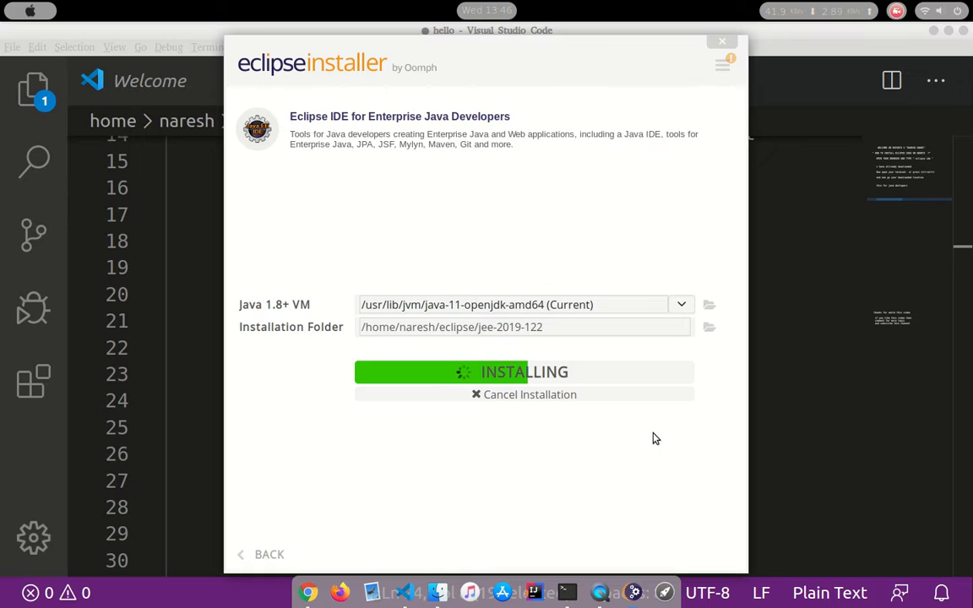
click(897, 11)
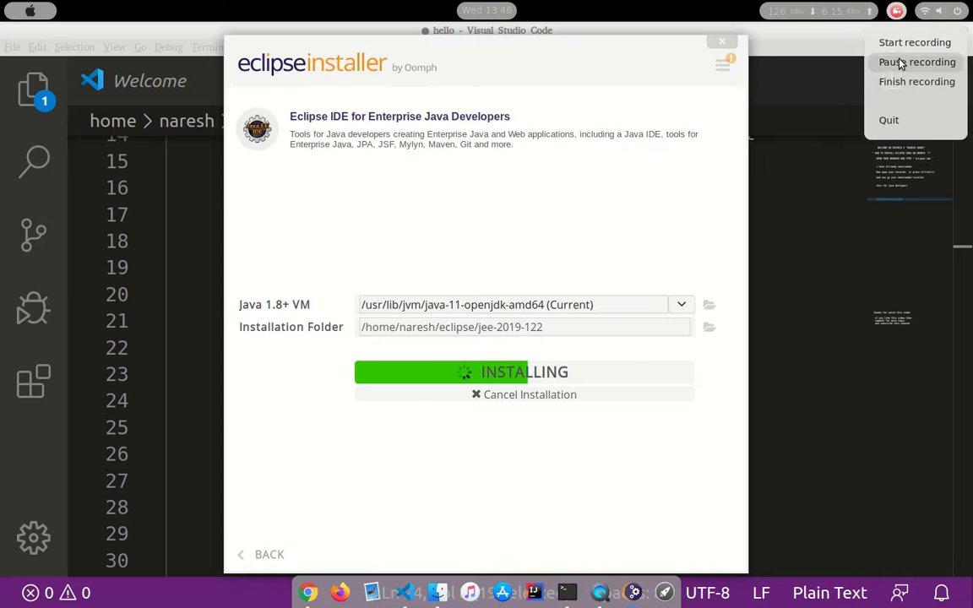
click(902, 62)
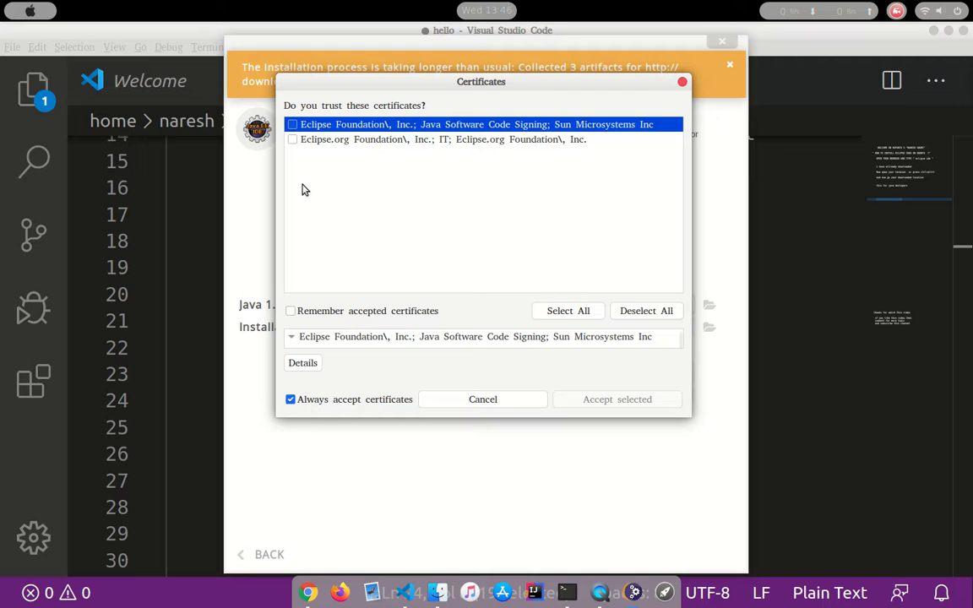
Trust both the Eclipse Foundation and Eclipse.org Foundation certificates and accept them for the installation
click(293, 125)
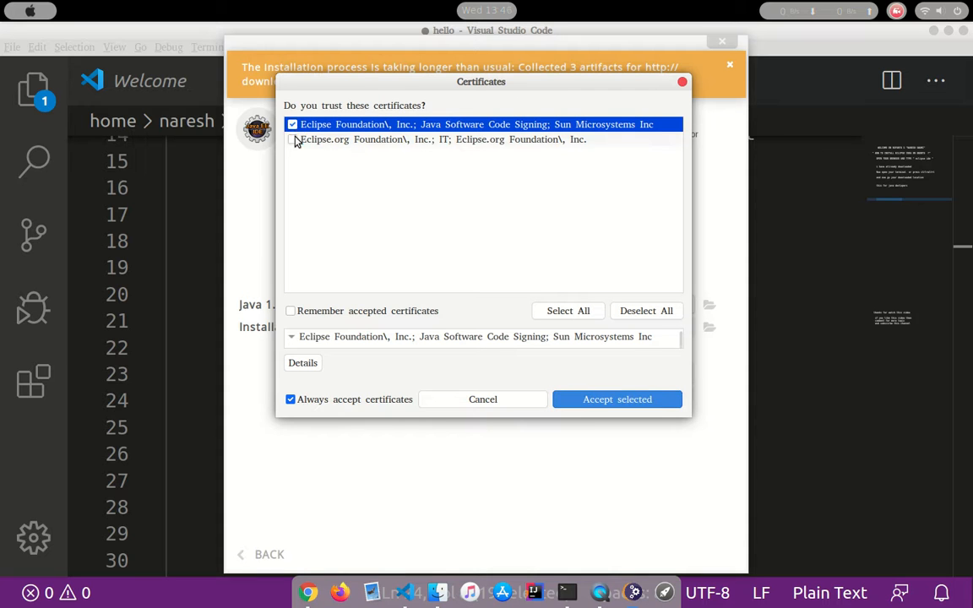
click(293, 139)
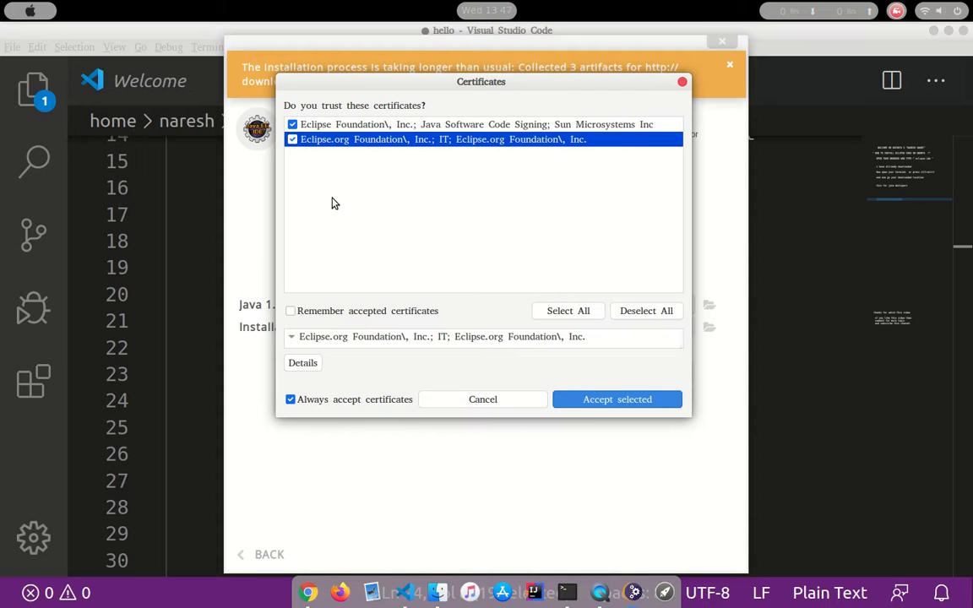
click(607, 402)
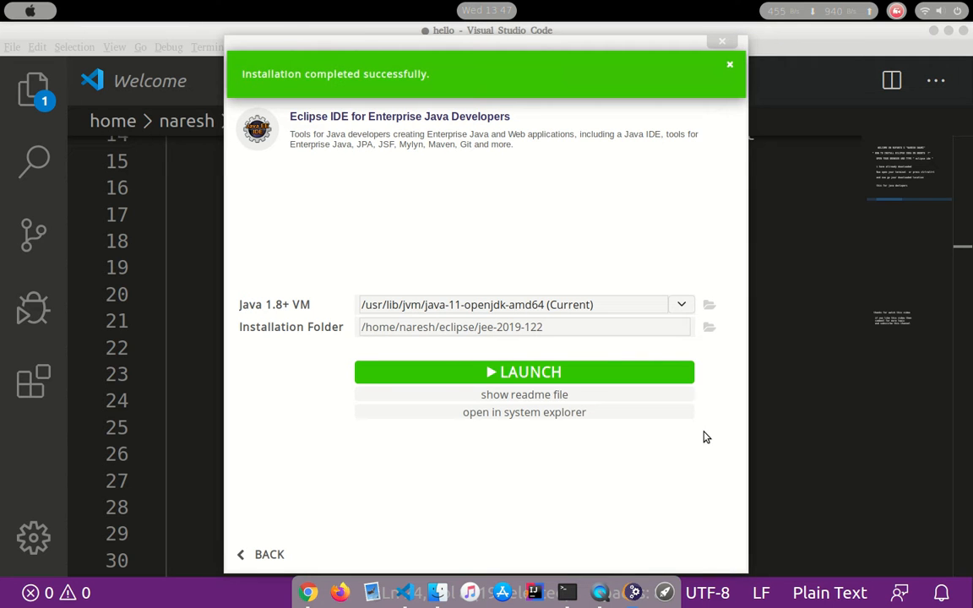
Launch the installed Eclipse IDE with eclipse-workspace as the default workspace without asking again, and close the IDE window once it has loaded
click(561, 373)
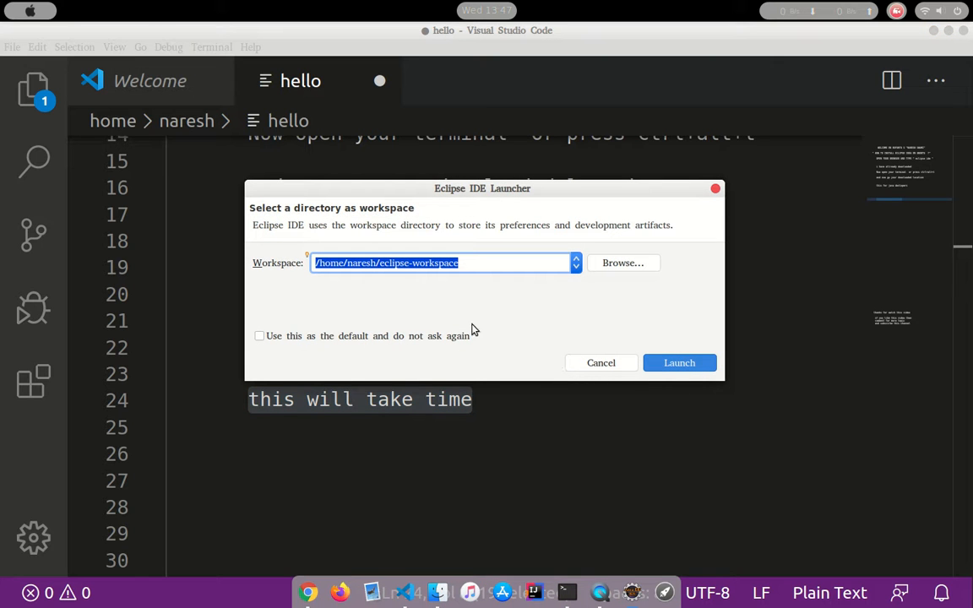
click(260, 337)
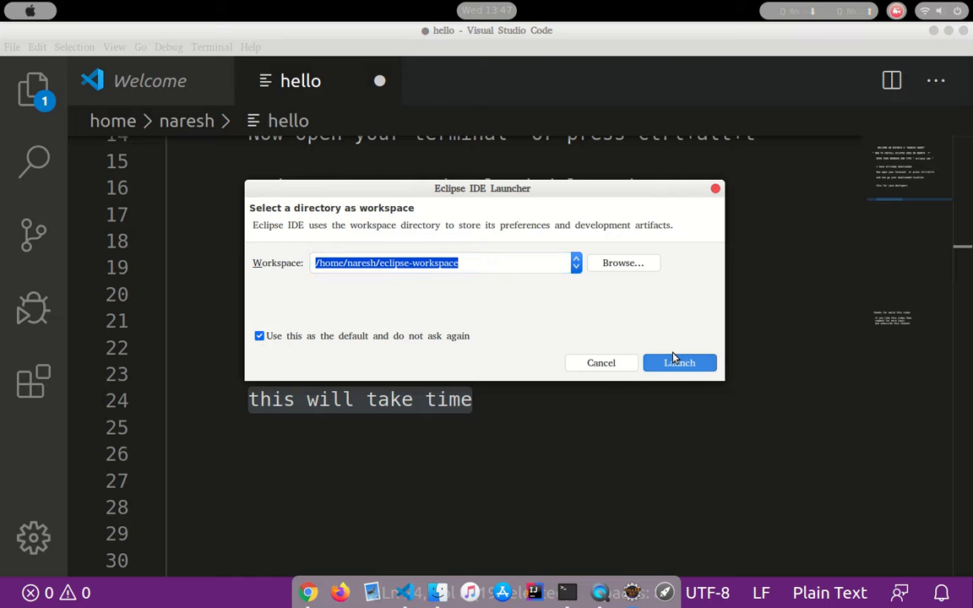
click(676, 365)
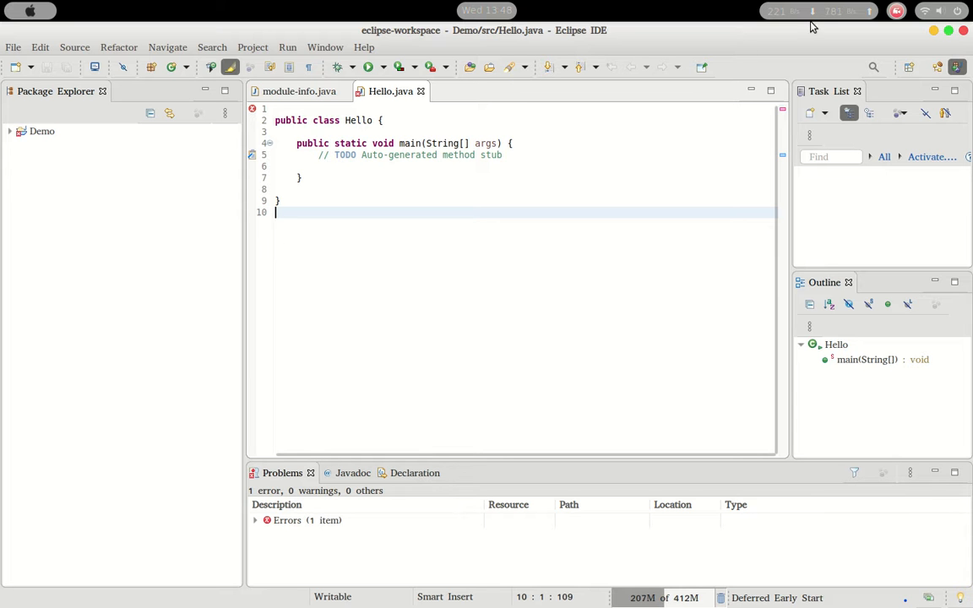
click(965, 31)
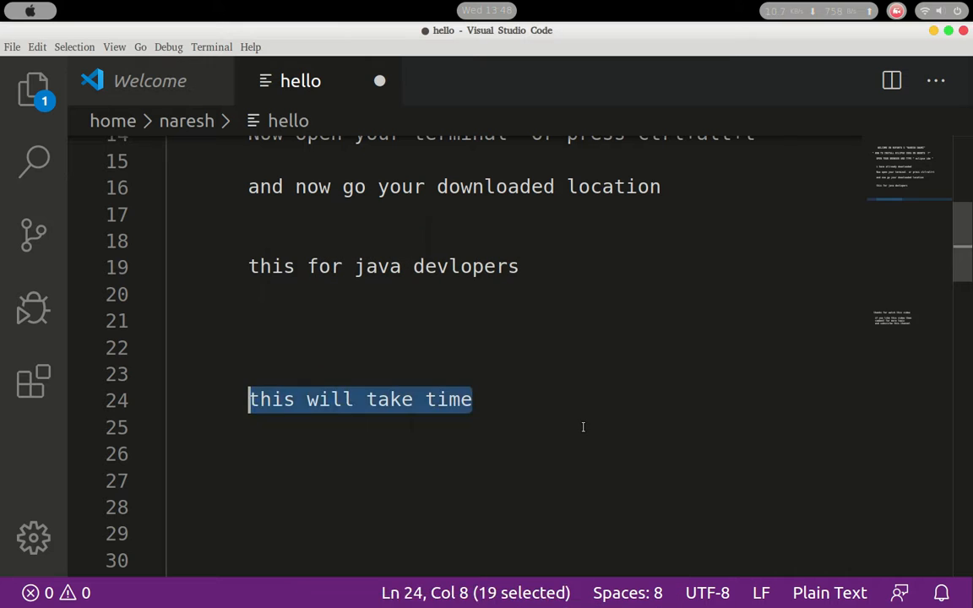
Add the line "for desktop shortcut see next video ....." two lines below "this will take time" and highlight it
click(583, 426)
click(579, 401)
key(Return)
key(Return)
text(for )
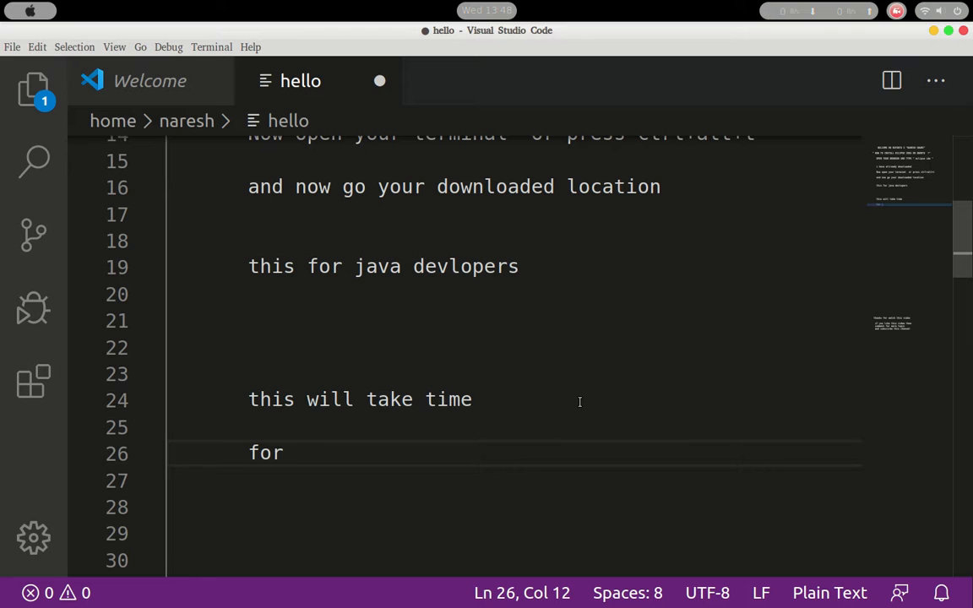
text(n)
key(BackSpace)
text(destip)
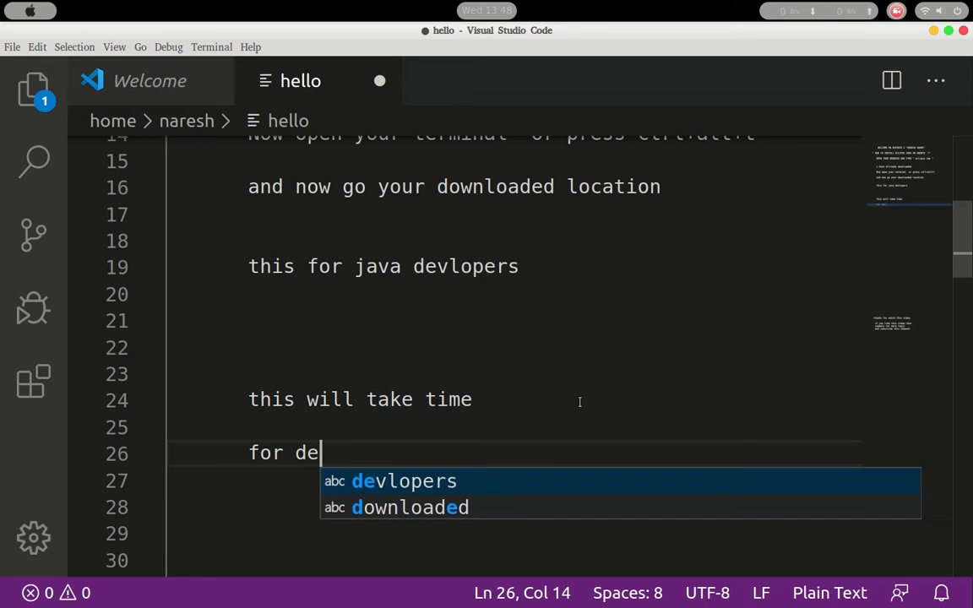
key(BackSpace)
key(BackSpace)
key(BackSpace)
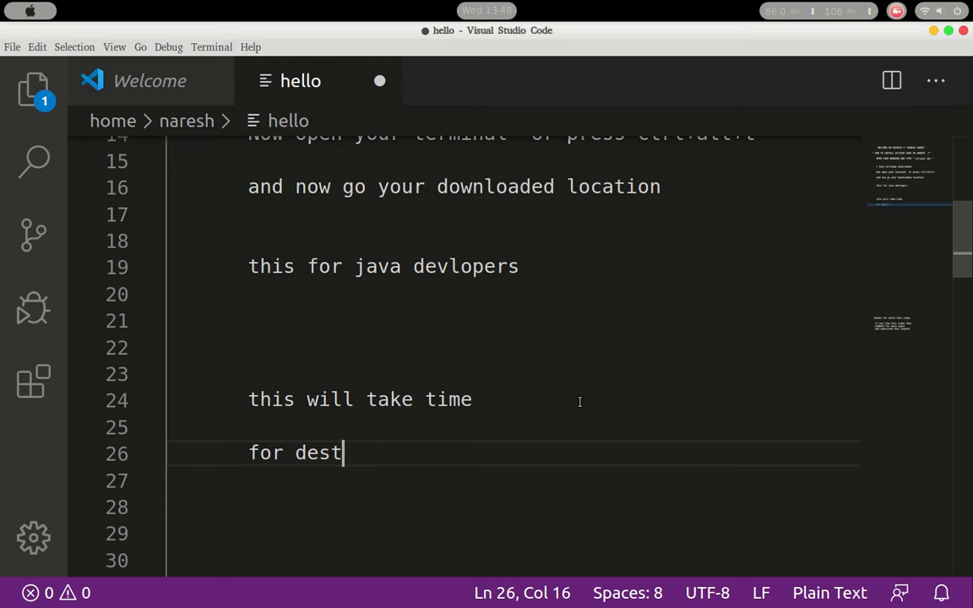
text(ktip)
key(BackSpace)
key(BackSpace)
text(op sh)
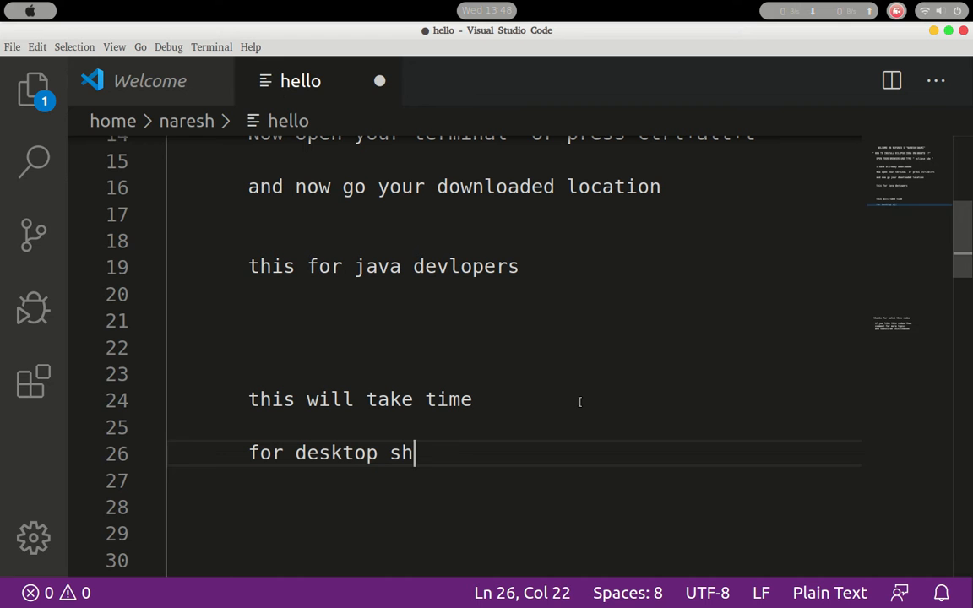
text(ortc)
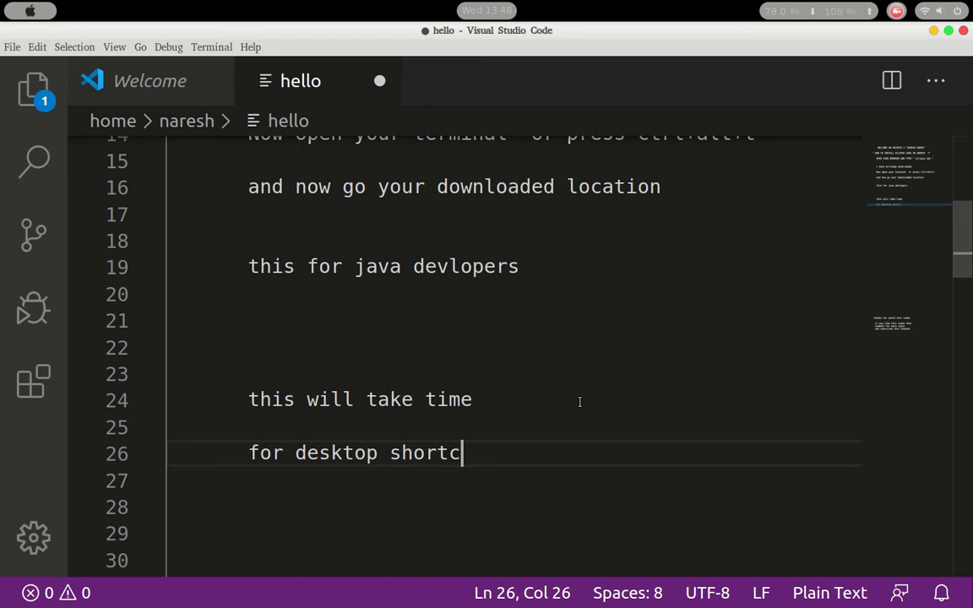
text(ut s)
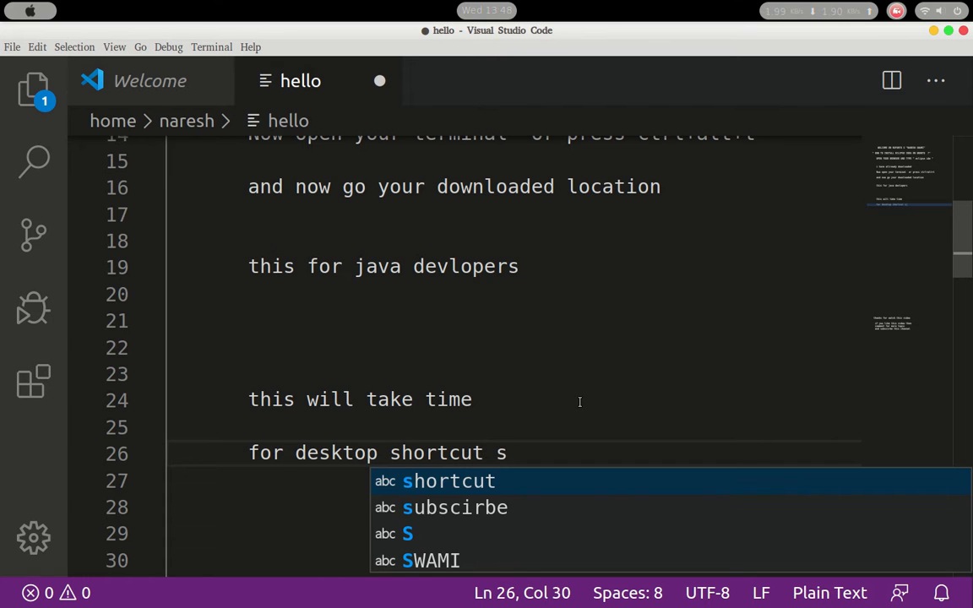
text(ee ne)
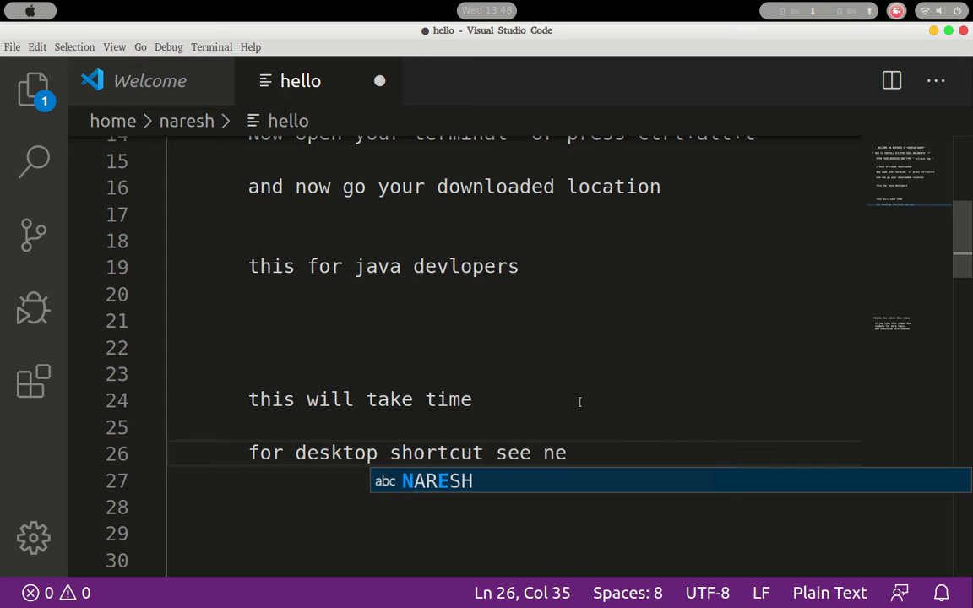
text(xt video .....)
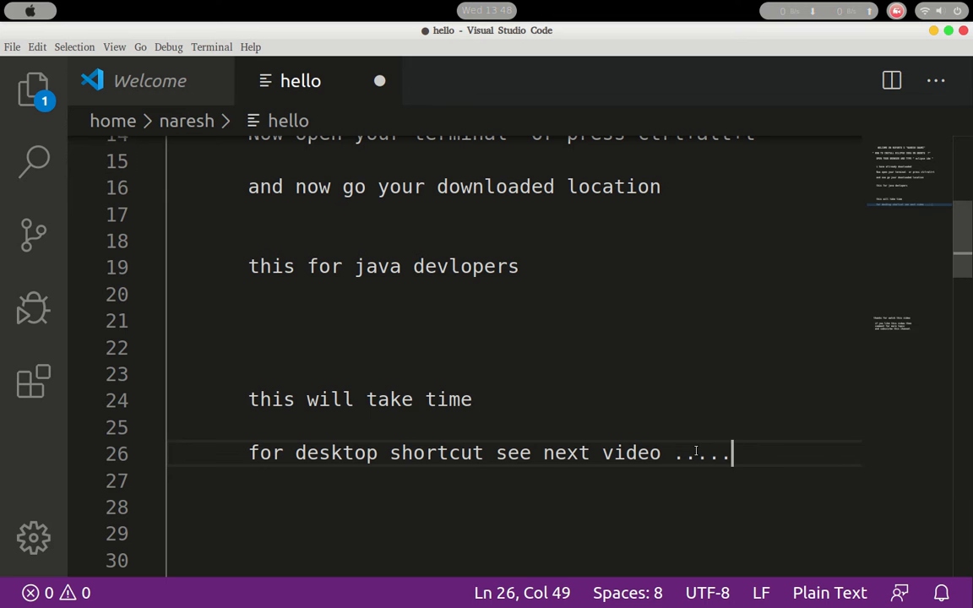
drag(809, 452, 166, 447)
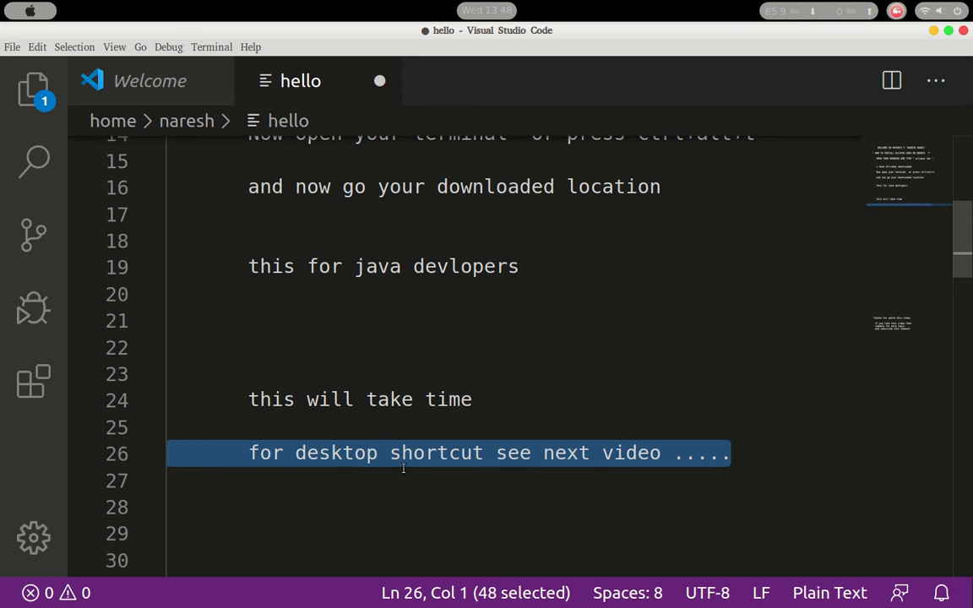
Go to the closing message of the hello file and highlight it from "thanks for watch this video" through "and subscirbe this channel"
click(914, 322)
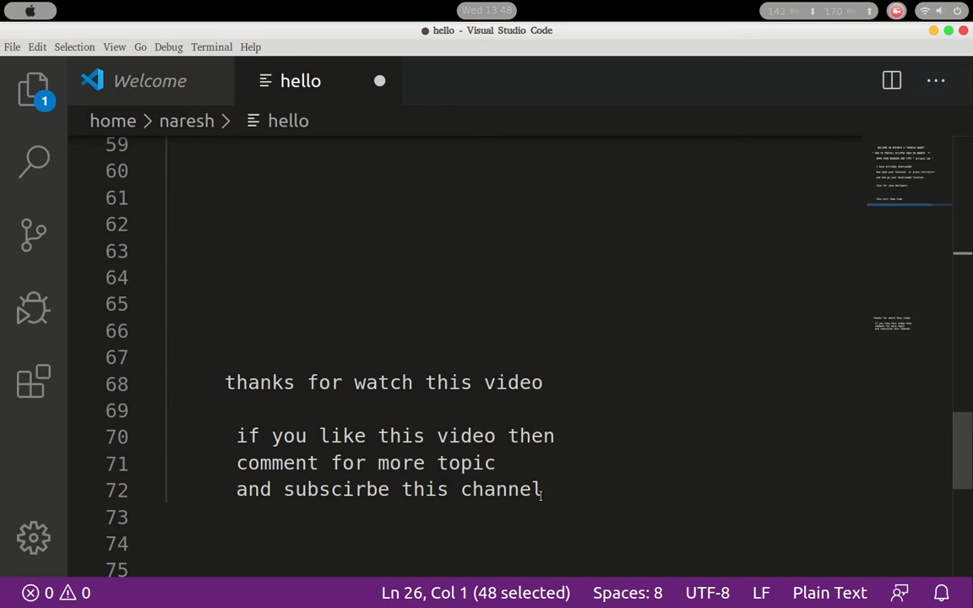
drag(682, 489, 203, 383)
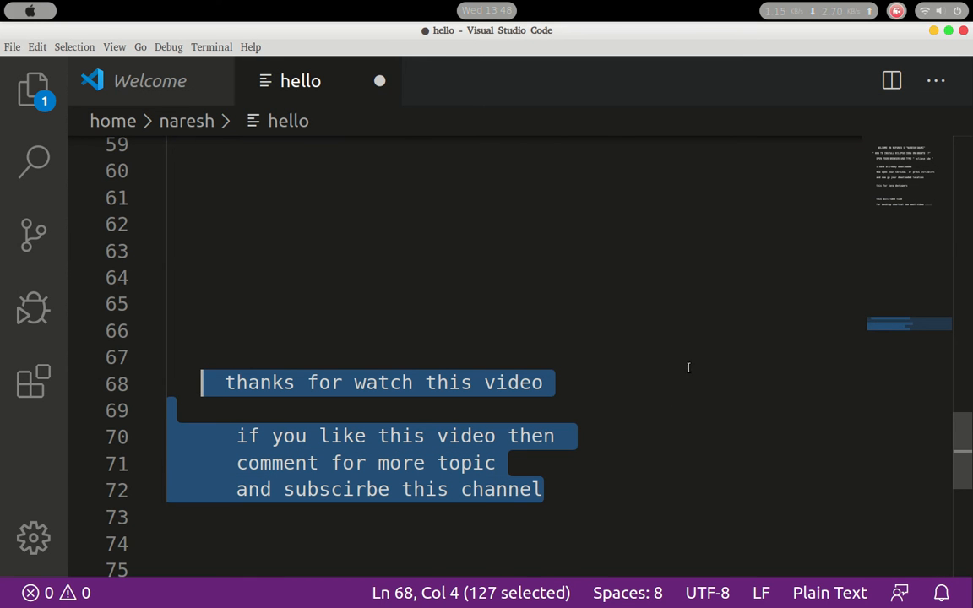
click(895, 11)
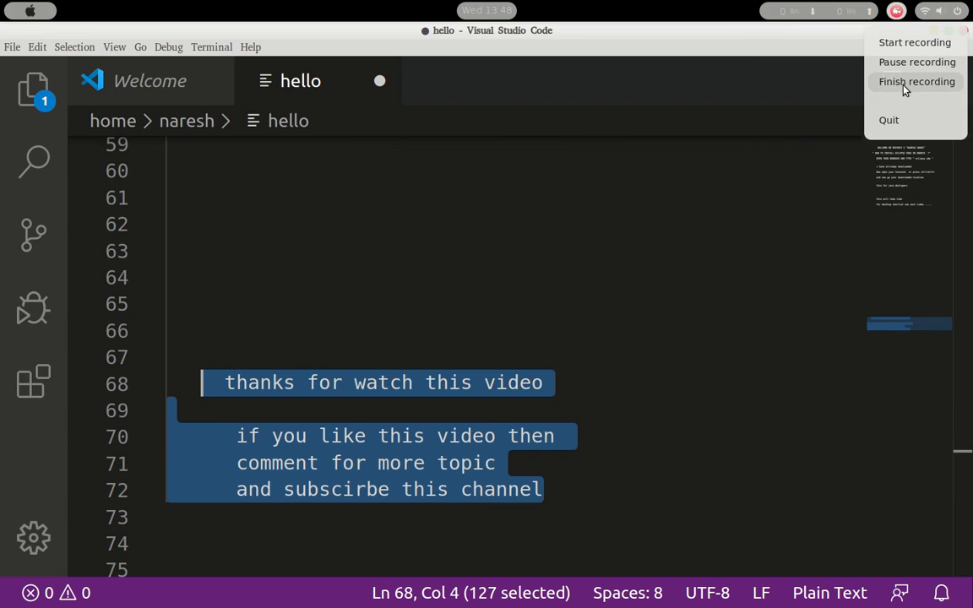